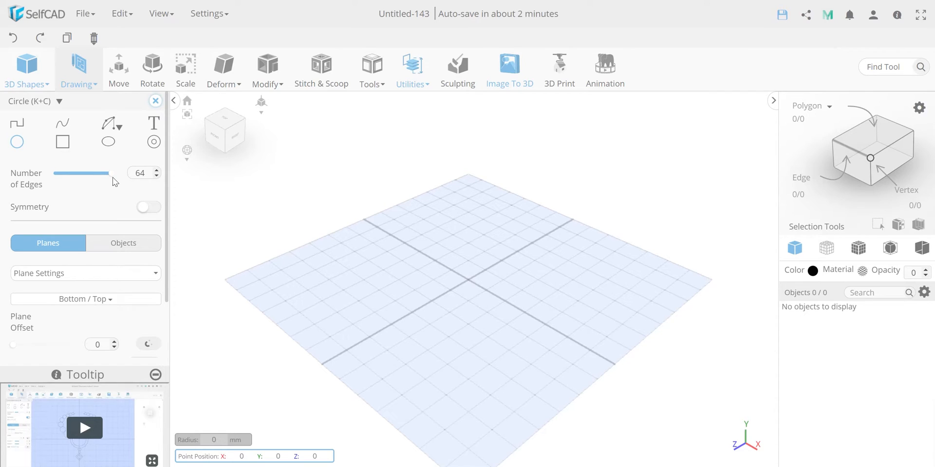
# Step: Enable All Profiles among the circle tool's snap targets so all five are selected, and return to the plane settings
pyautogui.click(111, 273)
pyautogui.click(100, 311)
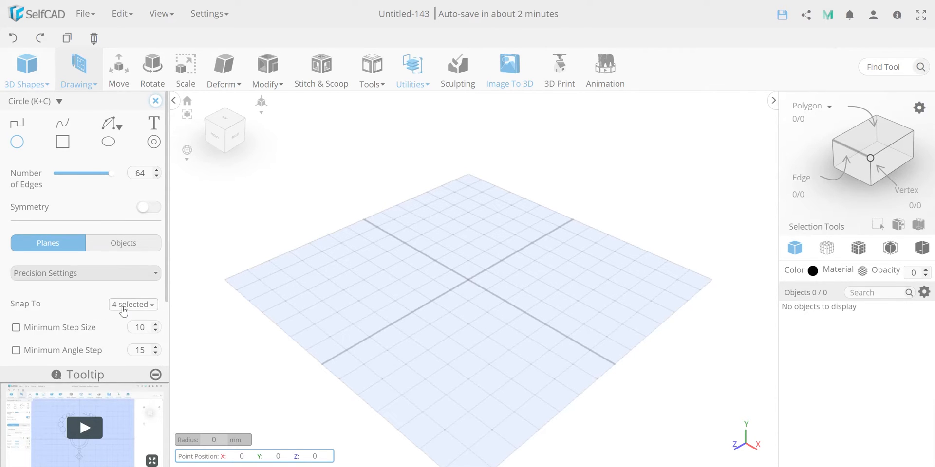
pyautogui.click(123, 305)
pyautogui.click(125, 335)
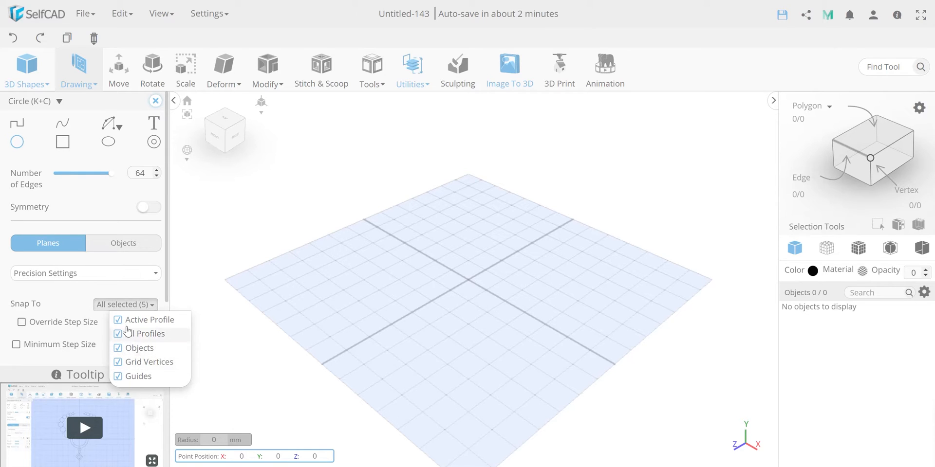
pyautogui.click(115, 276)
pyautogui.click(115, 286)
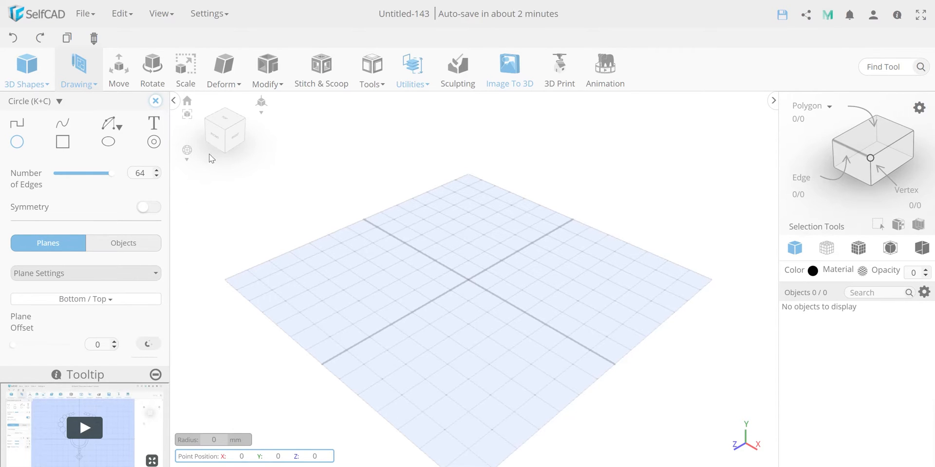
# Step: Draw a 64-edge circle of radius 50 mm centred on the origin of the Bottom / Top plane
pyautogui.click(224, 122)
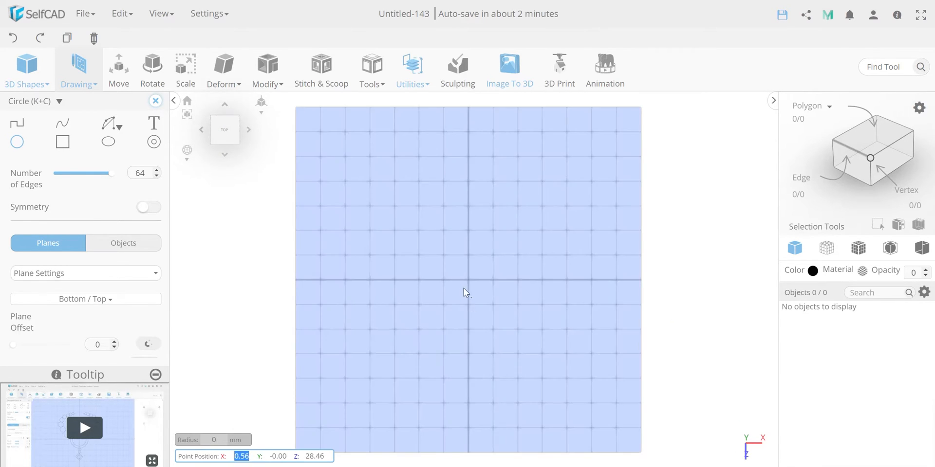
pyautogui.click(469, 281)
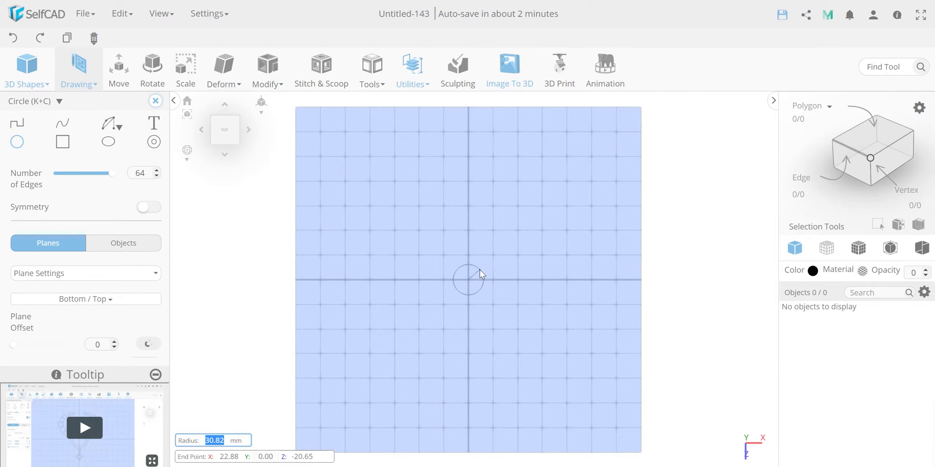
pyautogui.write('50')
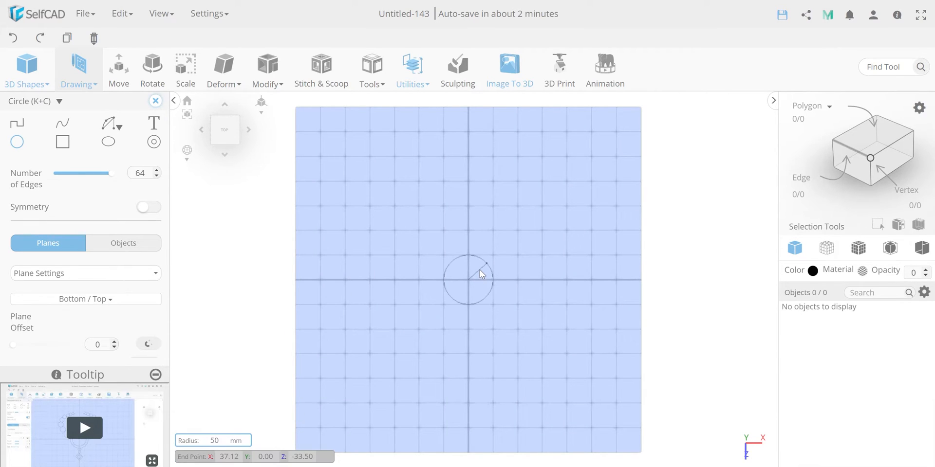
pyautogui.press('Return')
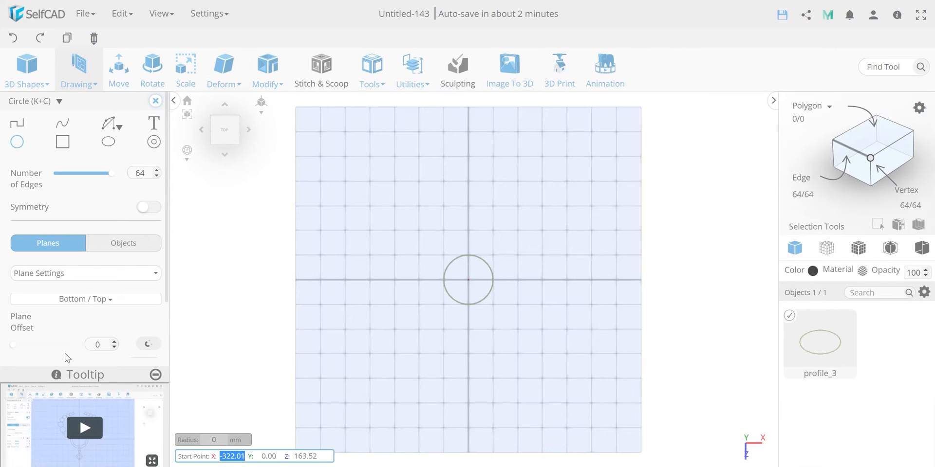
# Step: Set the drawing plane's offset to 70
pyautogui.moveTo(14, 345); pyautogui.dragTo(20, 351)
pyautogui.moveTo(260, 397); pyautogui.dragTo(229, 360, button='right')
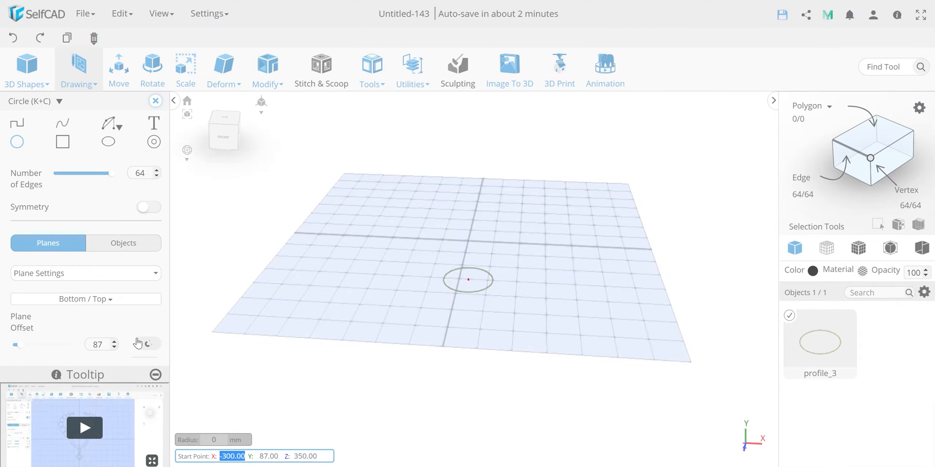
pyautogui.click(104, 343)
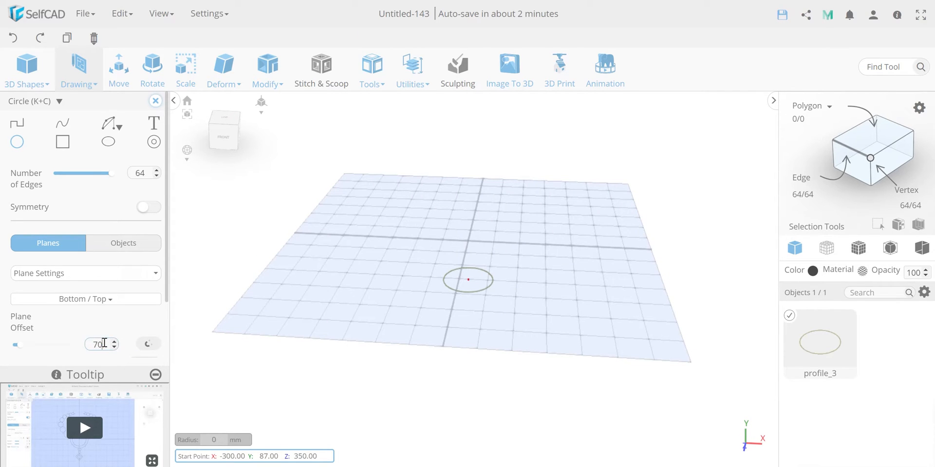
pyautogui.press('Return')
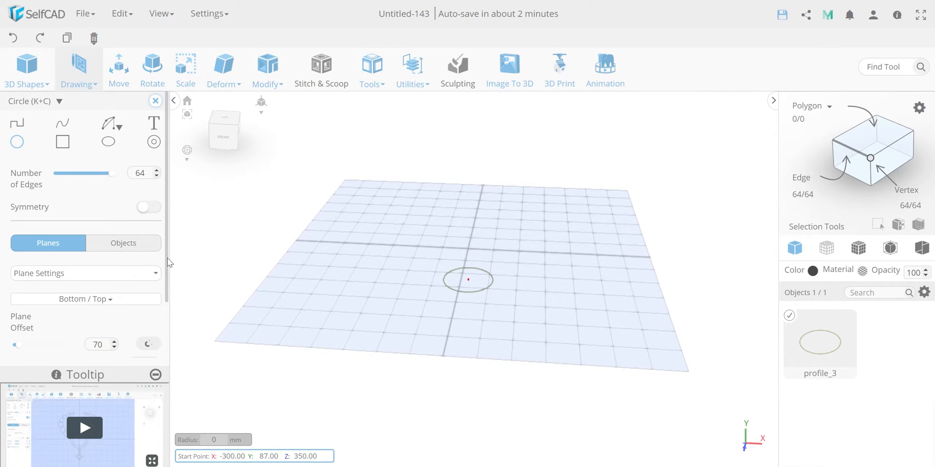
# Step: Draw a larger circle of about 84 mm radius on the offset plane, centred above the first, and finish drawing
pyautogui.click(224, 119)
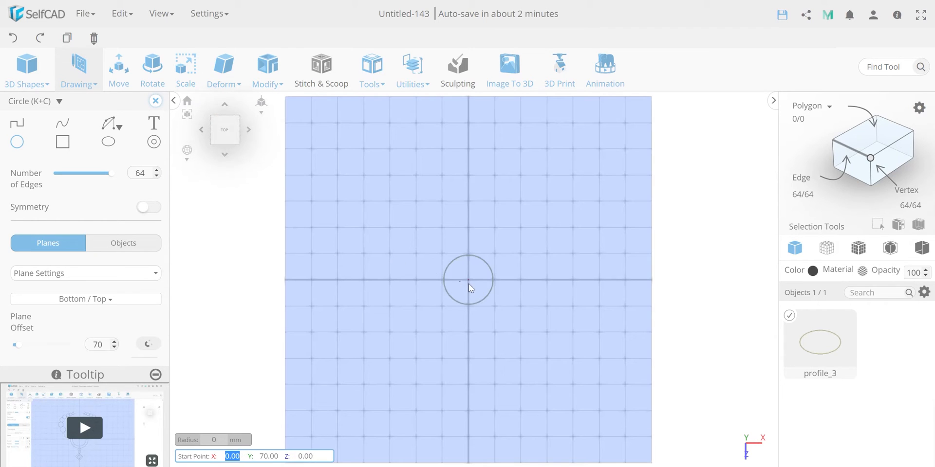
pyautogui.click(468, 281)
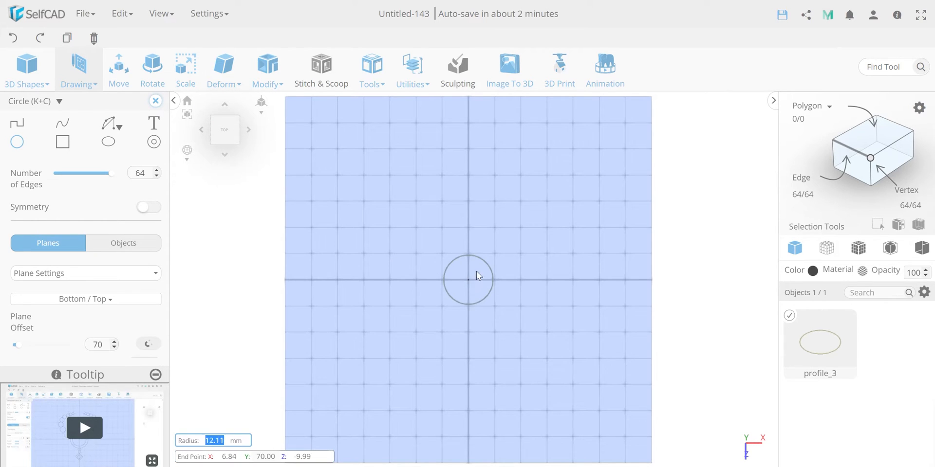
pyautogui.click(493, 244)
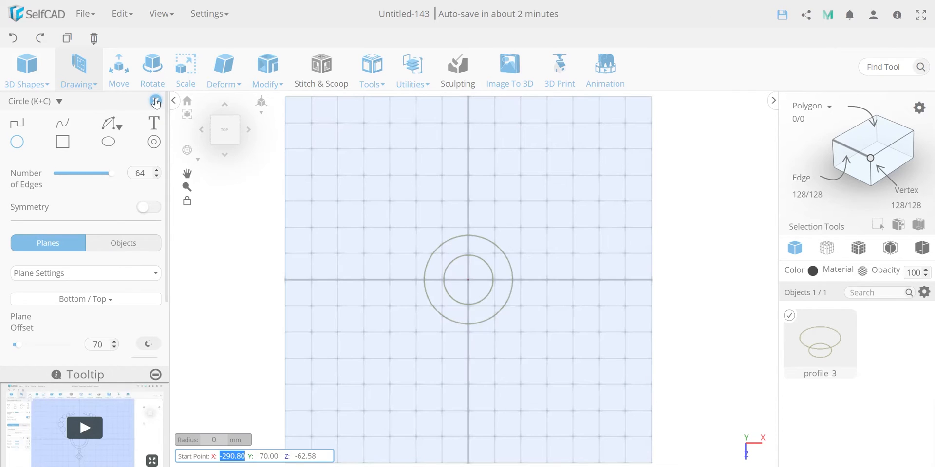
pyautogui.click(156, 102)
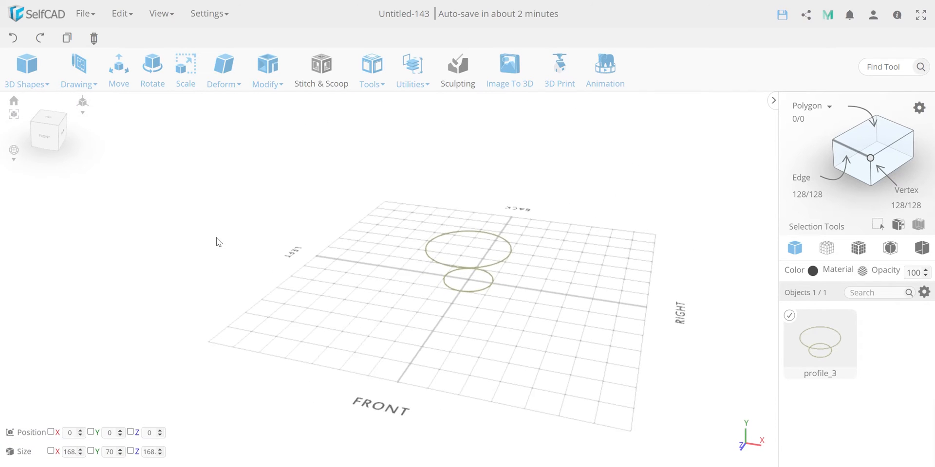
# Step: Select every other vertex of the upper circle using vertex loop selection with a custom pattern of select 1, skip 1
pyautogui.click(869, 159)
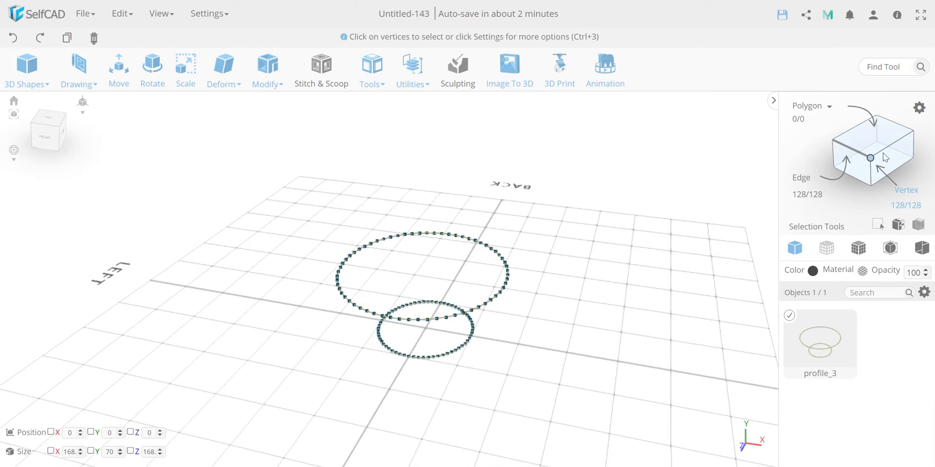
pyautogui.click(918, 108)
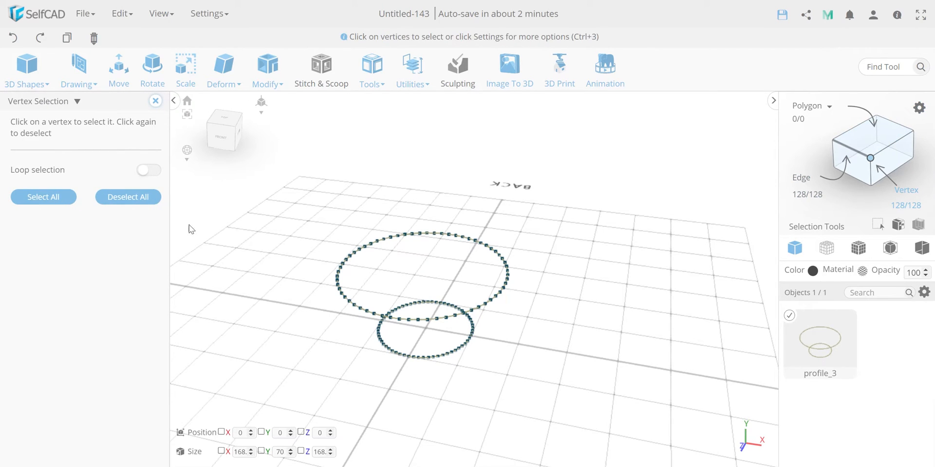
pyautogui.click(154, 174)
pyautogui.click(417, 321)
pyautogui.click(148, 193)
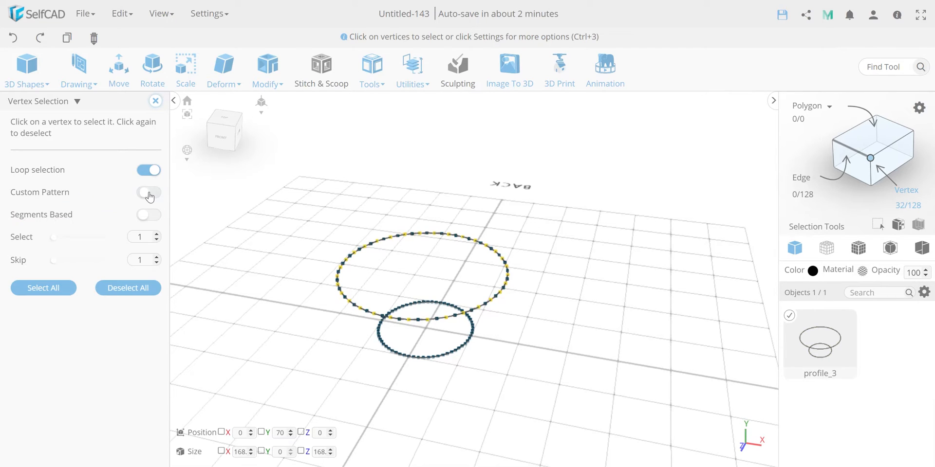
# Step: Scale the selected vertices outward to about 192 mm in X and Z to form a zigzag rim, and end the vertex selection
pyautogui.moveTo(244, 273); pyautogui.dragTo(286, 309)
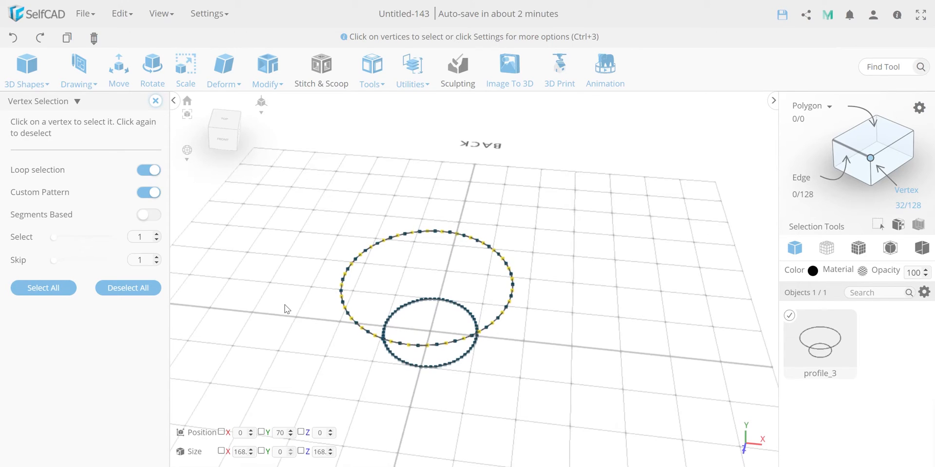
pyautogui.press('s')
pyautogui.moveTo(428, 280); pyautogui.dragTo(426, 309)
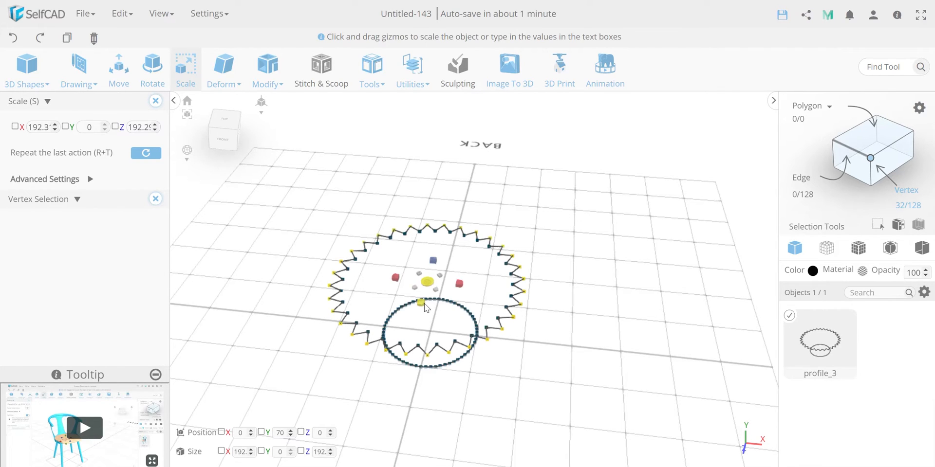
pyautogui.click(155, 100)
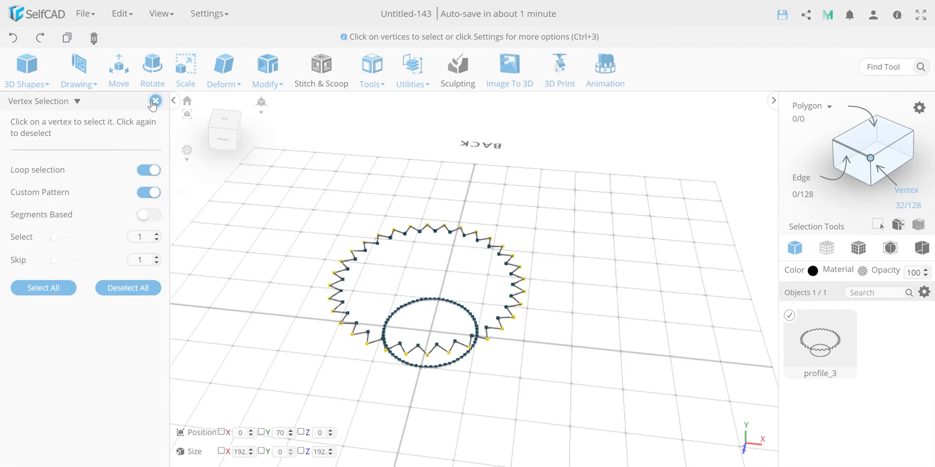
pyautogui.click(155, 100)
# Step: Select the whole profile and apply Round Object with a smoothness of 2
pyautogui.hotkey('ctrl', 'a')
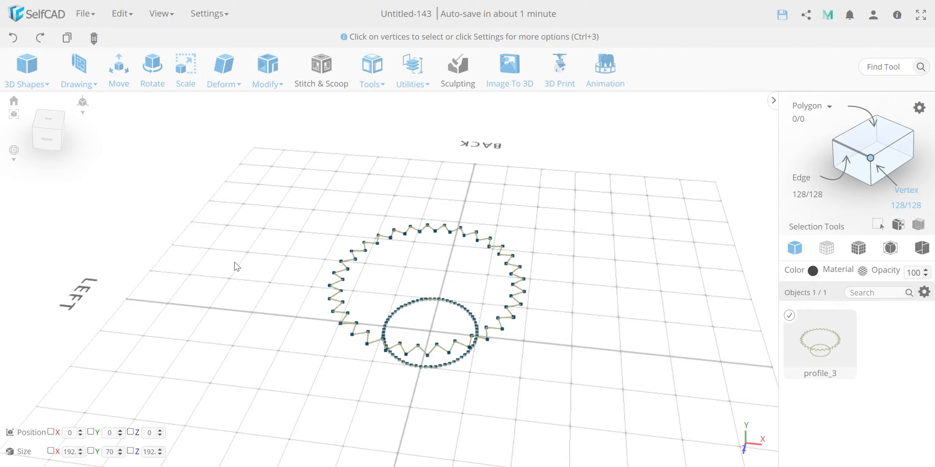
pyautogui.click(268, 67)
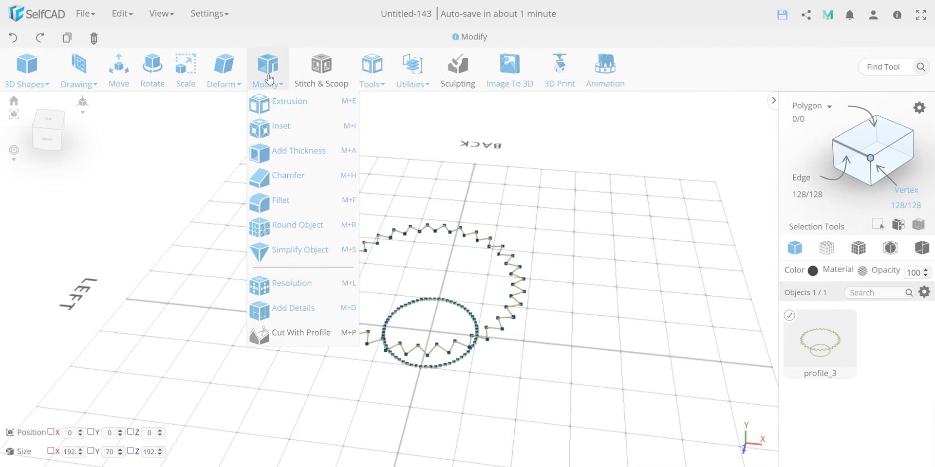
pyautogui.click(287, 225)
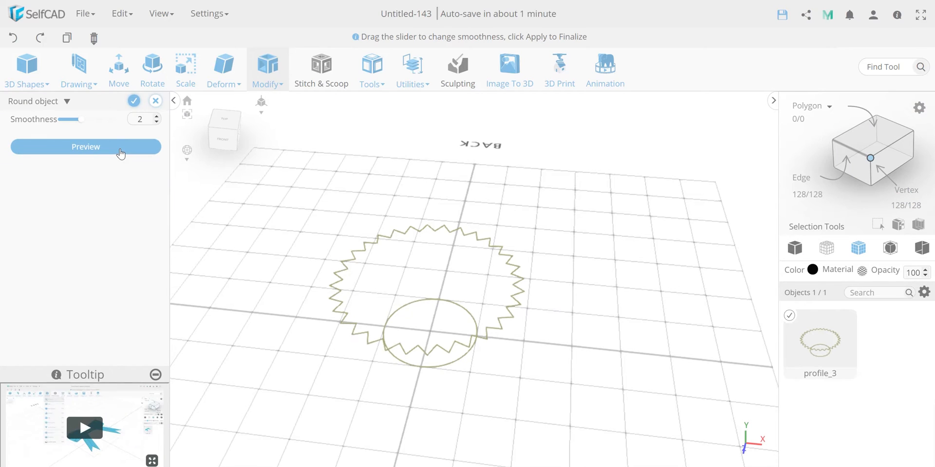
pyautogui.click(120, 151)
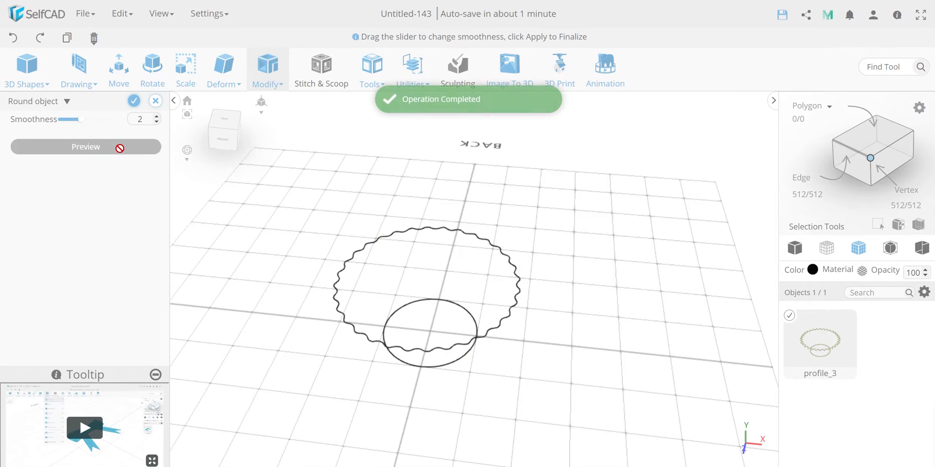
pyautogui.click(133, 104)
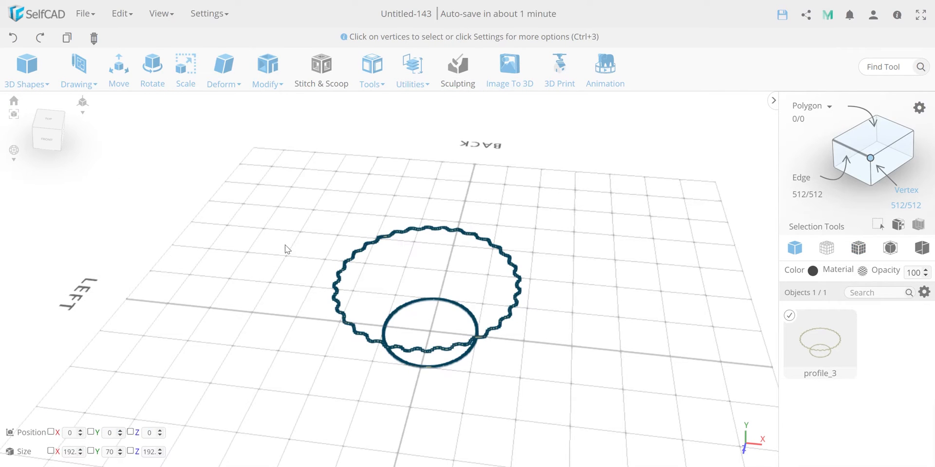
# Step: Loft the lower circle to the wavy upper profile with rotation 0 and smoothness 32
pyautogui.click(372, 80)
pyautogui.click(404, 176)
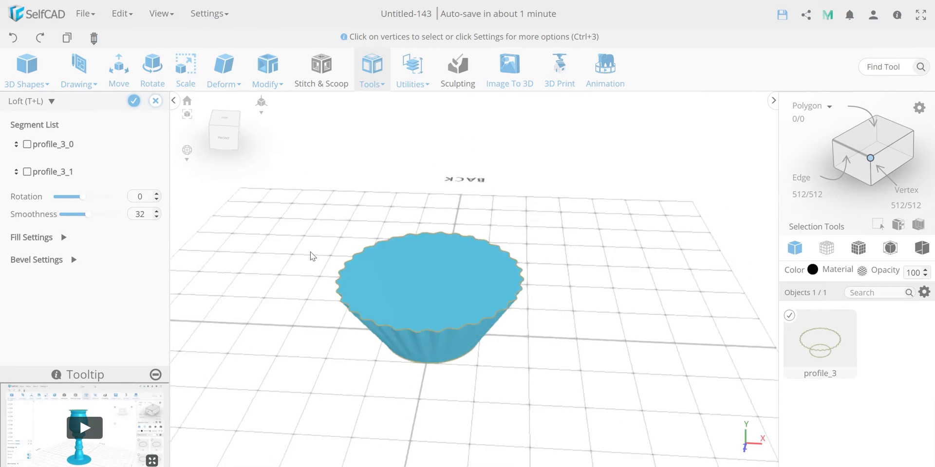
pyautogui.moveTo(325, 236); pyautogui.dragTo(314, 253)
pyautogui.click(134, 101)
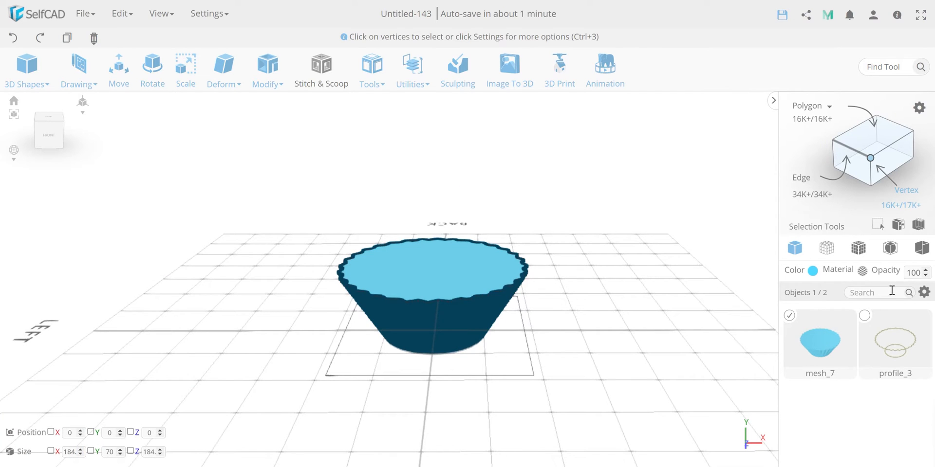
# Step: Invert the selection to the profile, hide it, and leave the lofted cup unselected
pyautogui.click(897, 225)
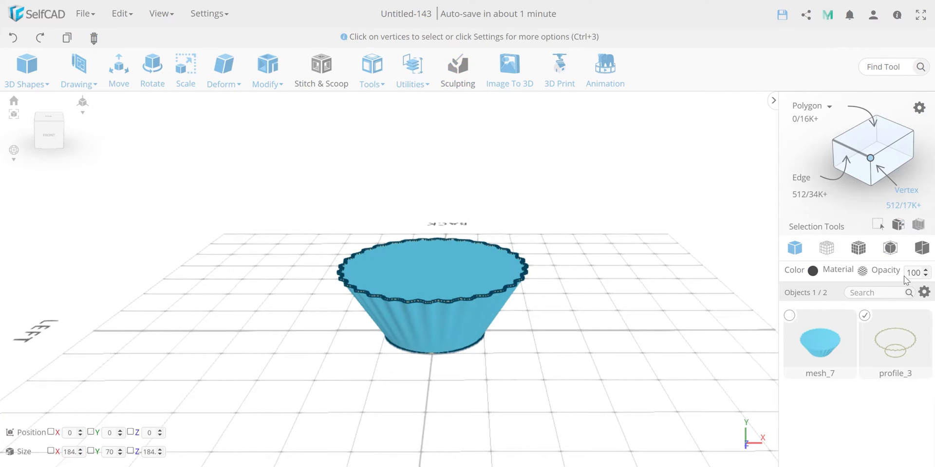
pyautogui.click(925, 292)
pyautogui.click(894, 336)
pyautogui.moveTo(668, 336); pyautogui.dragTo(643, 367, button='right')
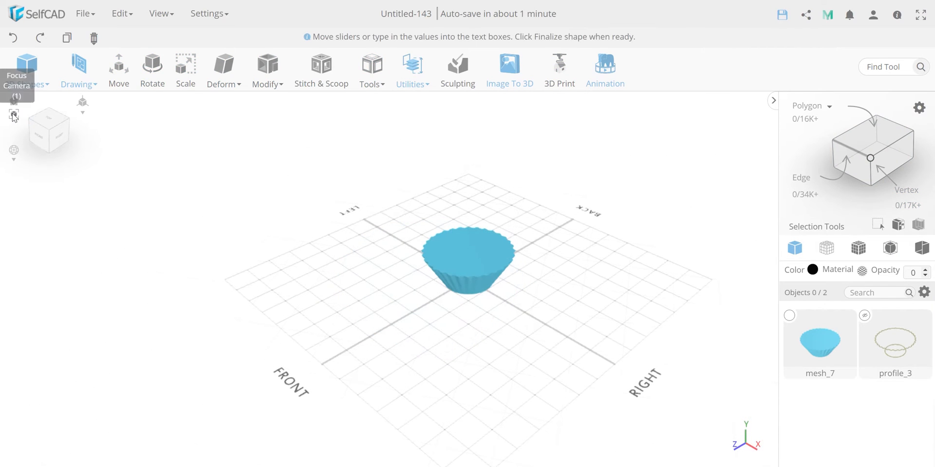
# Step: Add a cube with width, height and depth of 80 each at the origin
pyautogui.click(27, 68)
pyautogui.click(39, 116)
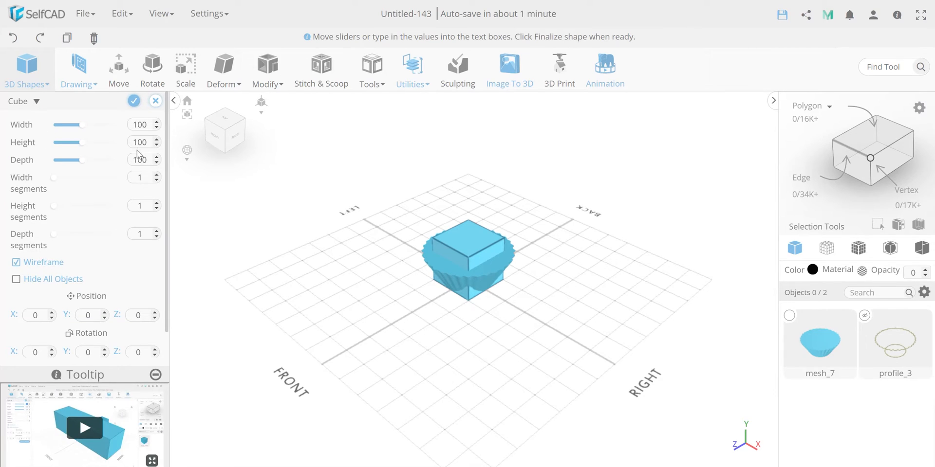
pyautogui.doubleClick(146, 126)
pyautogui.write('80')
pyautogui.doubleClick(148, 138)
pyautogui.write('80')
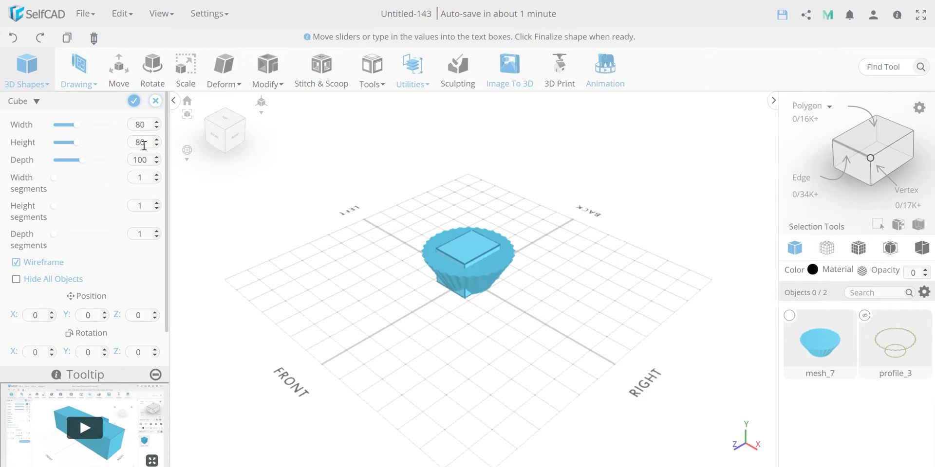
pyautogui.doubleClick(142, 157)
pyautogui.write('80')
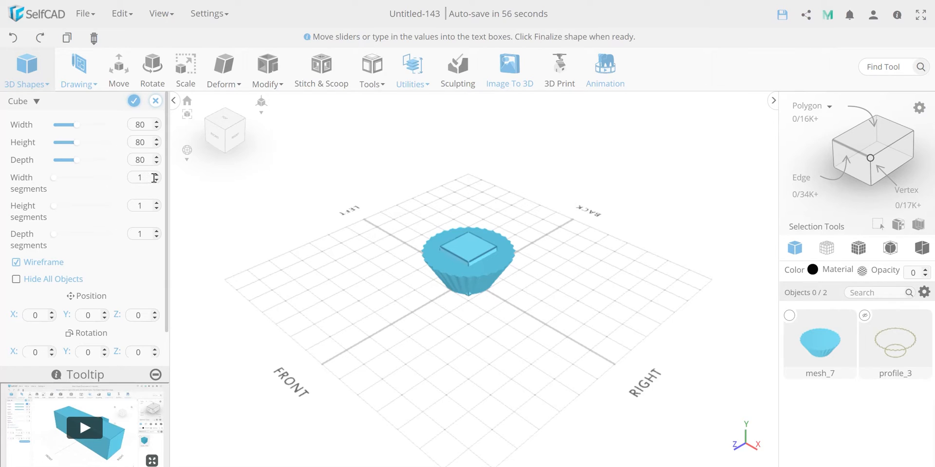
# Step: Set the cube's width, height and depth segments to 3 and finalize the shape
pyautogui.click(156, 176)
pyautogui.click(157, 175)
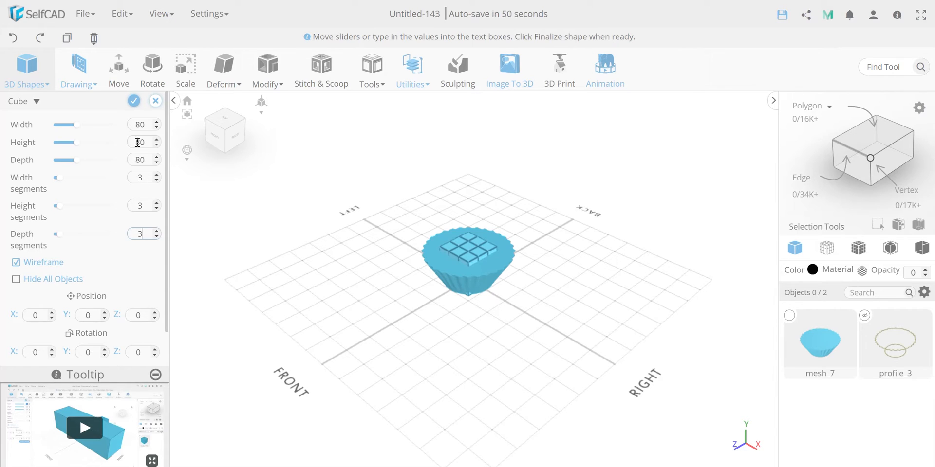
pyautogui.click(134, 103)
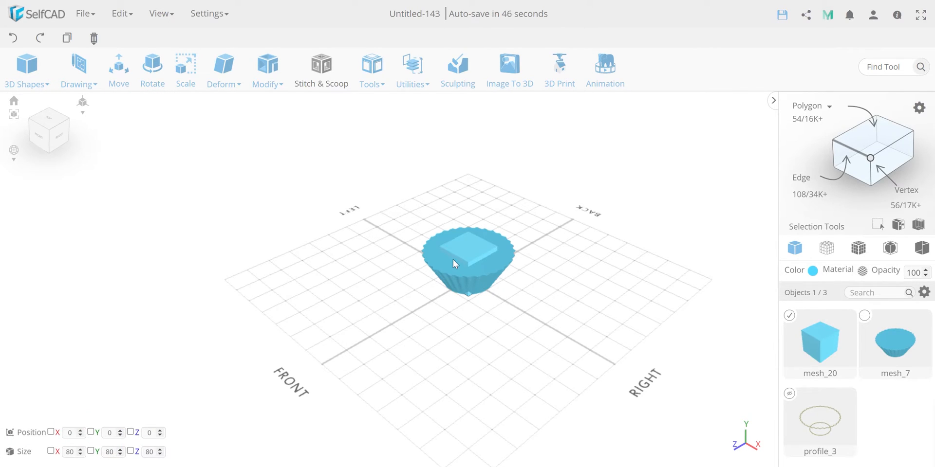
# Step: Raise the cube to Y 62 above the cup and twist it about its vertical axis
pyautogui.press('m')
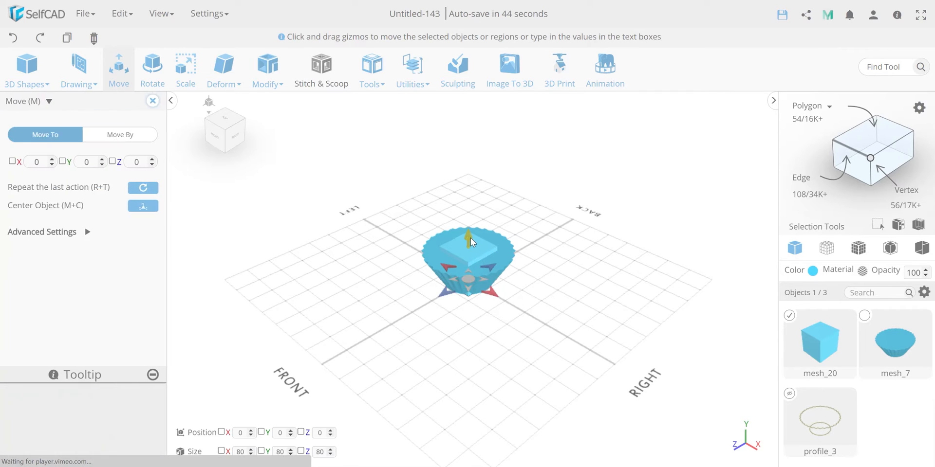
pyautogui.moveTo(470, 235); pyautogui.dragTo(474, 215)
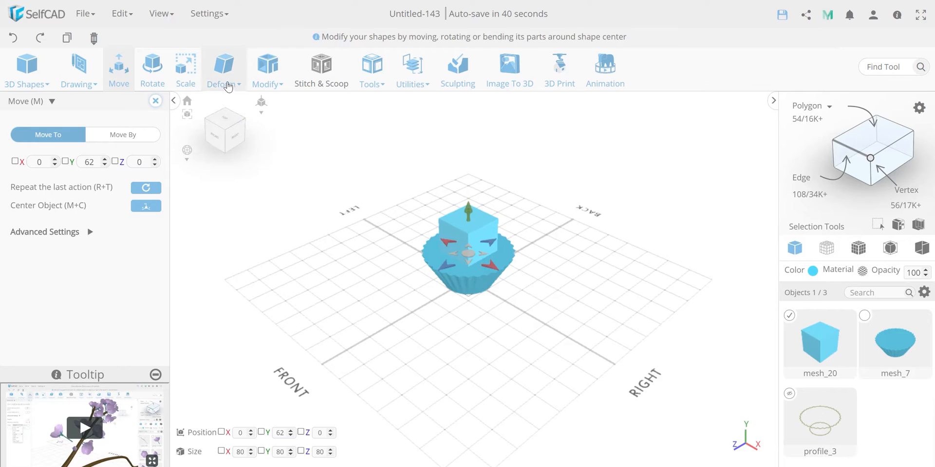
pyautogui.moveTo(225, 83)
pyautogui.click(236, 152)
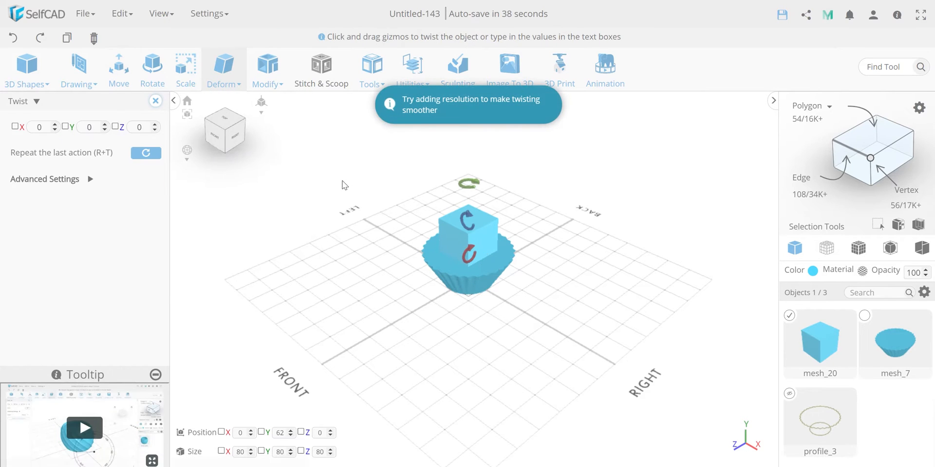
pyautogui.moveTo(482, 184); pyautogui.dragTo(520, 159)
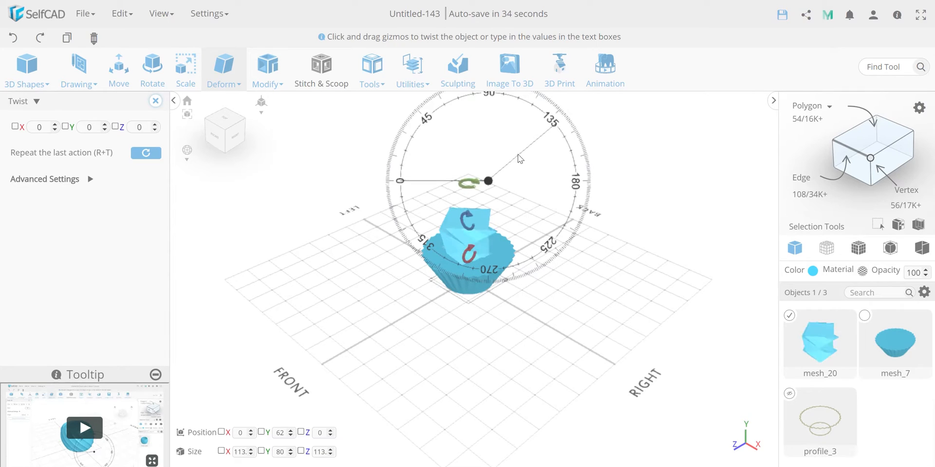
pyautogui.click(155, 101)
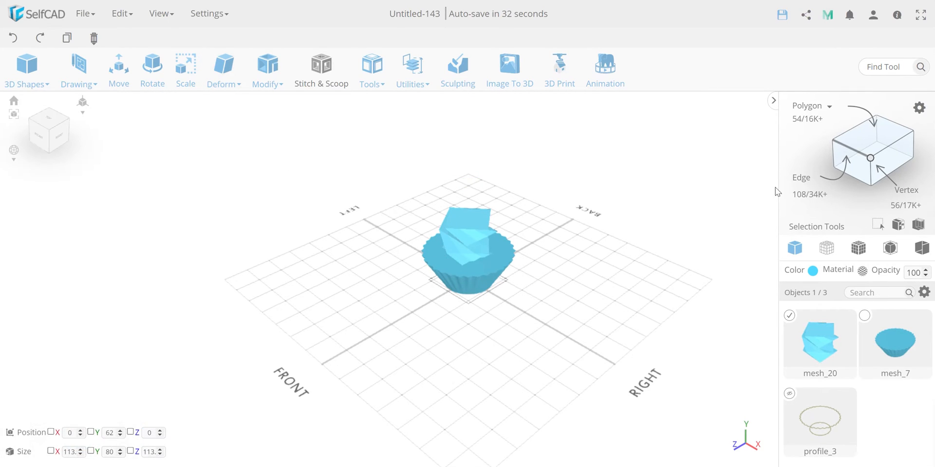
# Step: Select the twisted cube's top polygons and scale them down to about 0.98 in X and Z
pyautogui.click(882, 141)
pyautogui.click(479, 218)
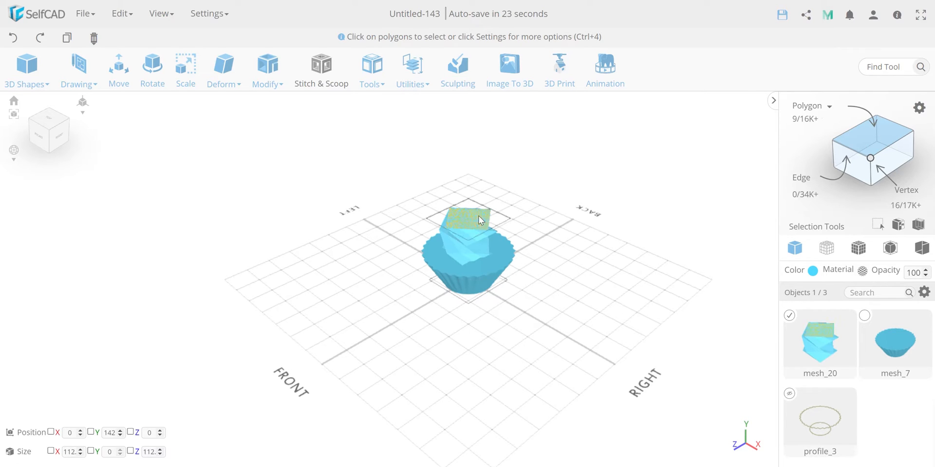
pyautogui.press('s')
pyautogui.moveTo(472, 219); pyautogui.dragTo(484, 188)
pyautogui.click(156, 101)
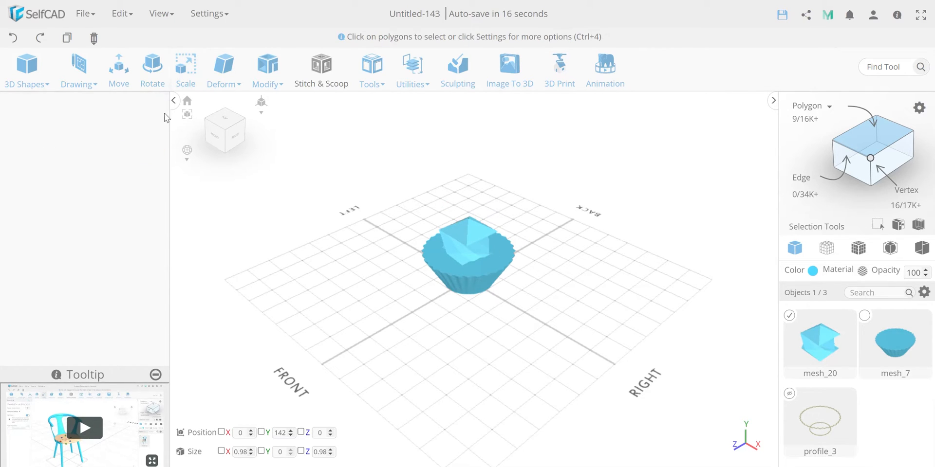
# Step: Clear the polygon selection and round the whole twisted object with smoothness 5
pyautogui.moveTo(409, 218); pyautogui.dragTo(415, 217)
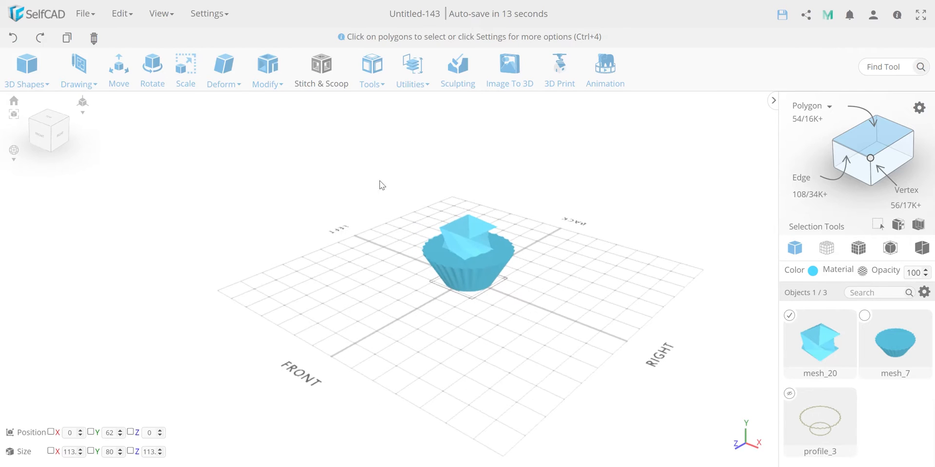
pyautogui.click(254, 85)
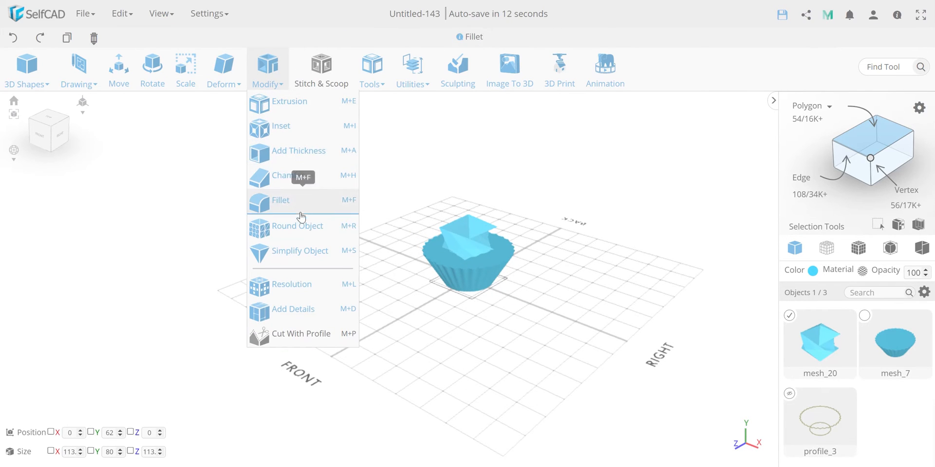
pyautogui.click(300, 229)
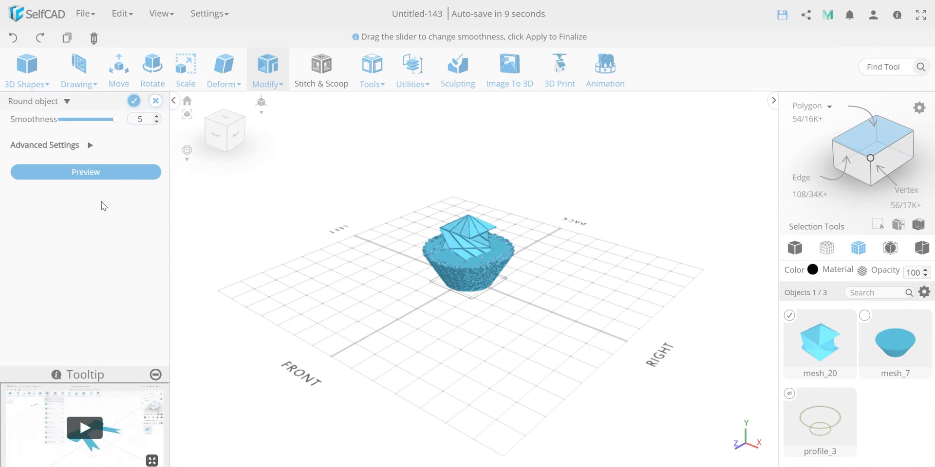
pyautogui.click(86, 173)
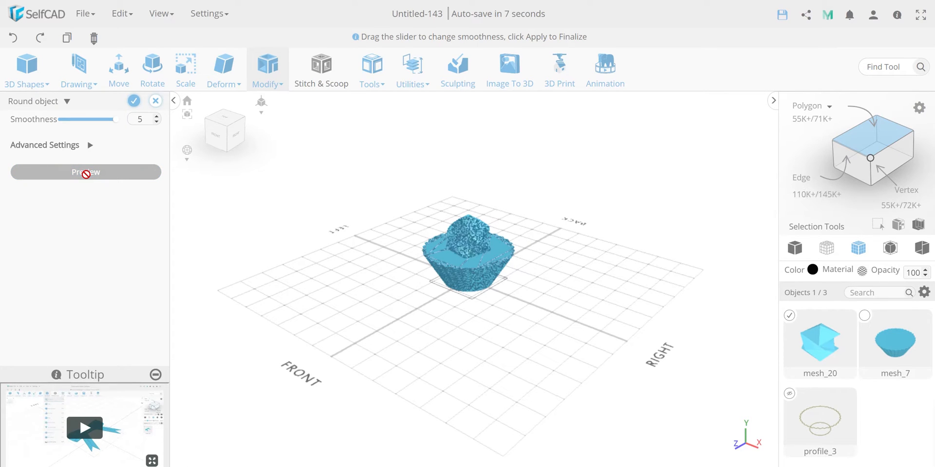
pyautogui.click(134, 102)
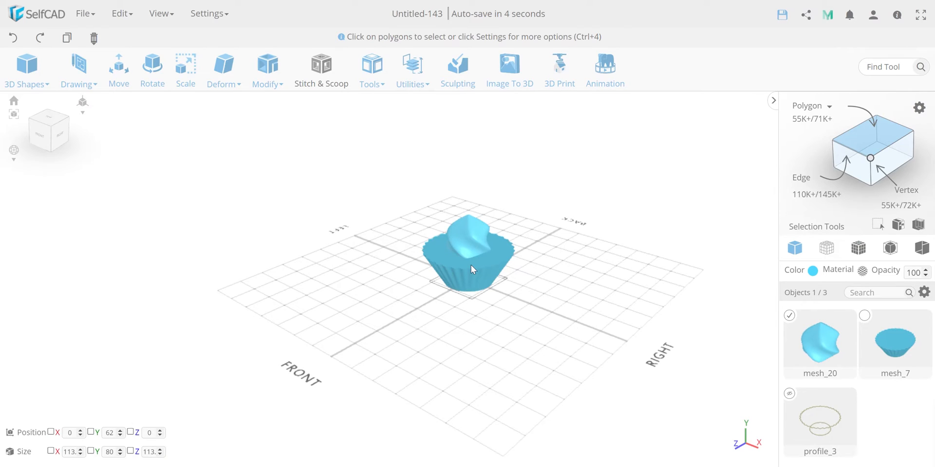
# Step: Raise the rounded topping to Y 67 and scale it with Keep Proportion enabled to 150 in X
pyautogui.press('m')
pyautogui.moveTo(470, 210); pyautogui.dragTo(471, 237)
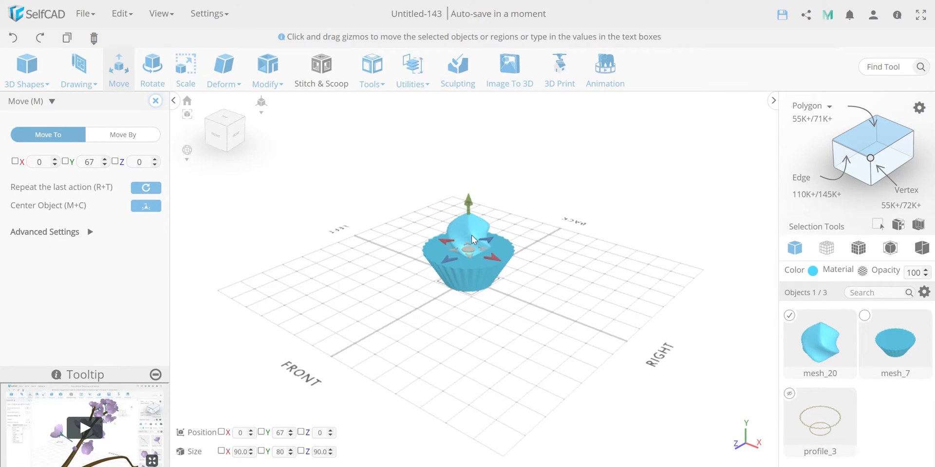
pyautogui.press('s')
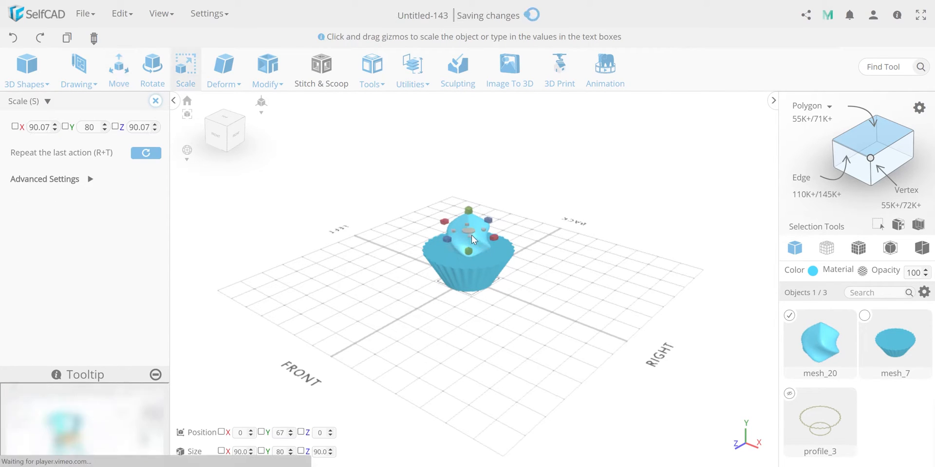
pyautogui.click(91, 180)
pyautogui.click(149, 273)
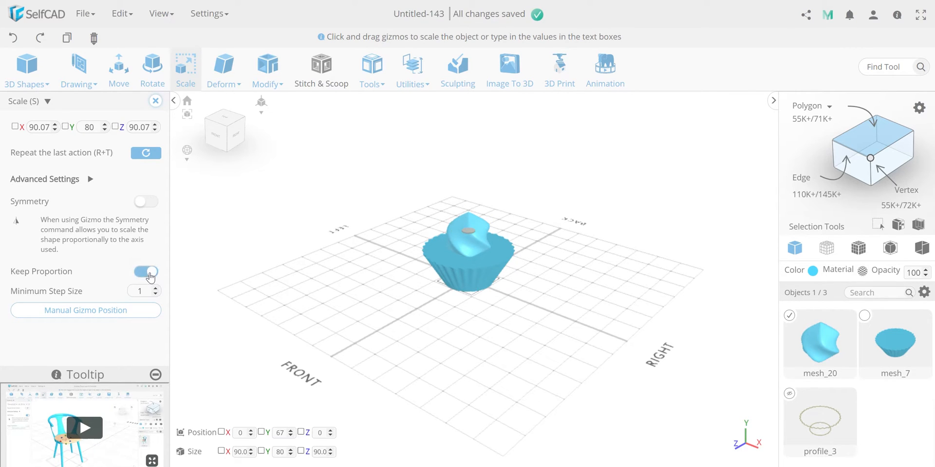
pyautogui.doubleClick(46, 126)
pyautogui.write('150')
pyautogui.press('Return')
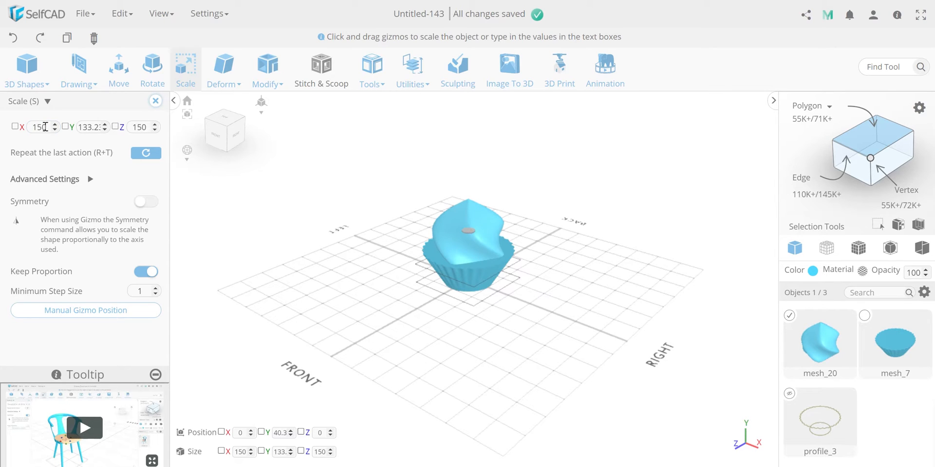
pyautogui.click(155, 100)
# Step: Taper the topping from its default bottom origin by about -19 in X and Z
pyautogui.moveTo(393, 244)
pyautogui.mouseDown()
pyautogui.moveTo(409, 246)
pyautogui.moveTo(390, 256)
pyautogui.moveTo(378, 226)
pyautogui.moveTo(378, 239)
pyautogui.mouseUp()
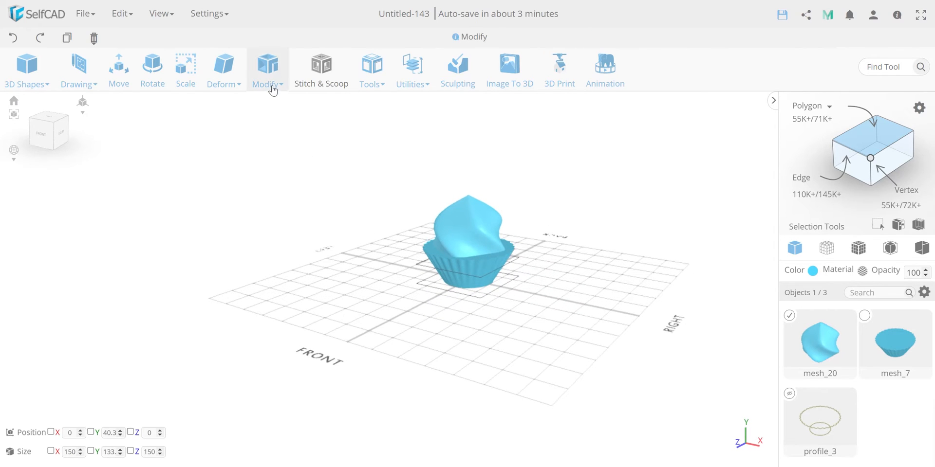
pyautogui.moveTo(237, 76)
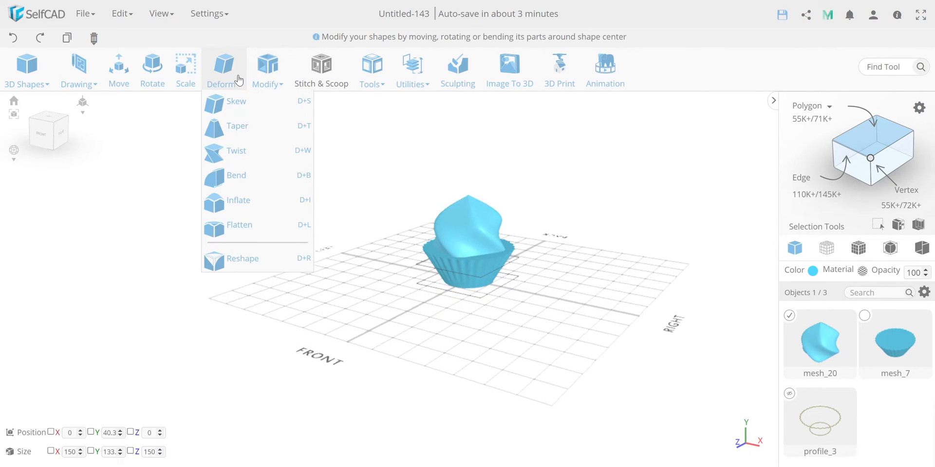
pyautogui.click(236, 126)
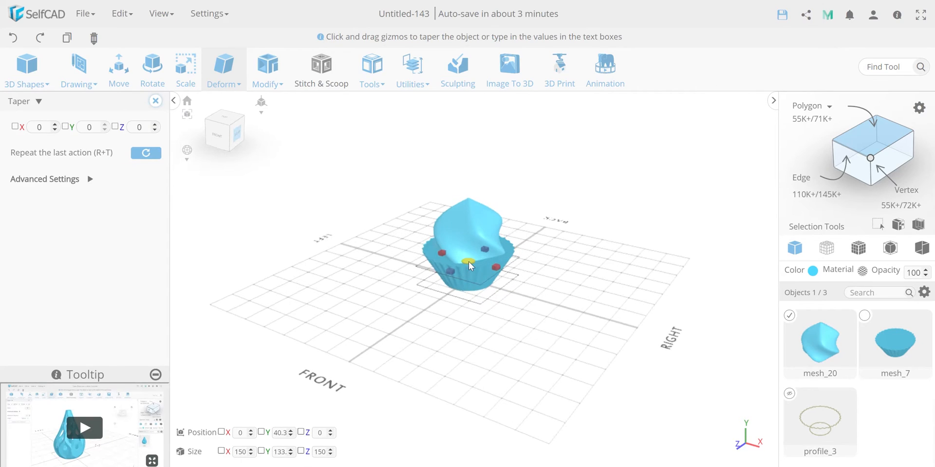
pyautogui.moveTo(468, 261); pyautogui.dragTo(469, 255)
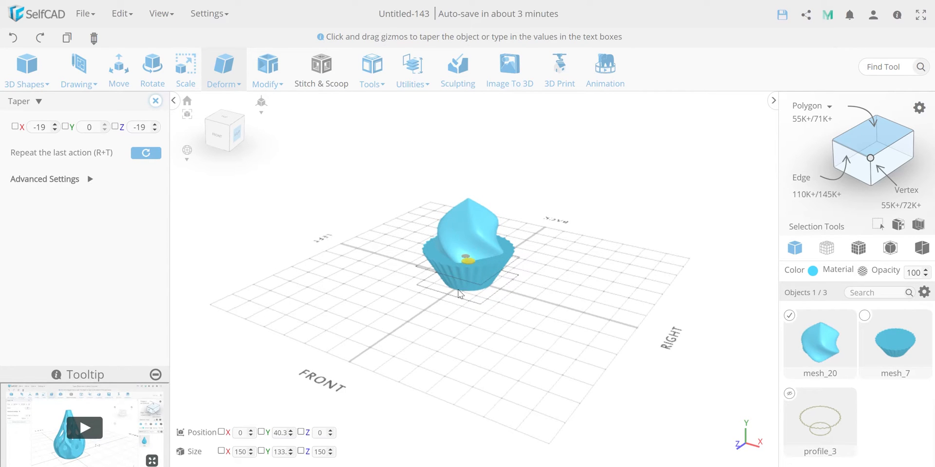
# Step: Taper the topping from the Top origin until its base is about 157 wide, and raise it to Y 52.38
pyautogui.click(88, 180)
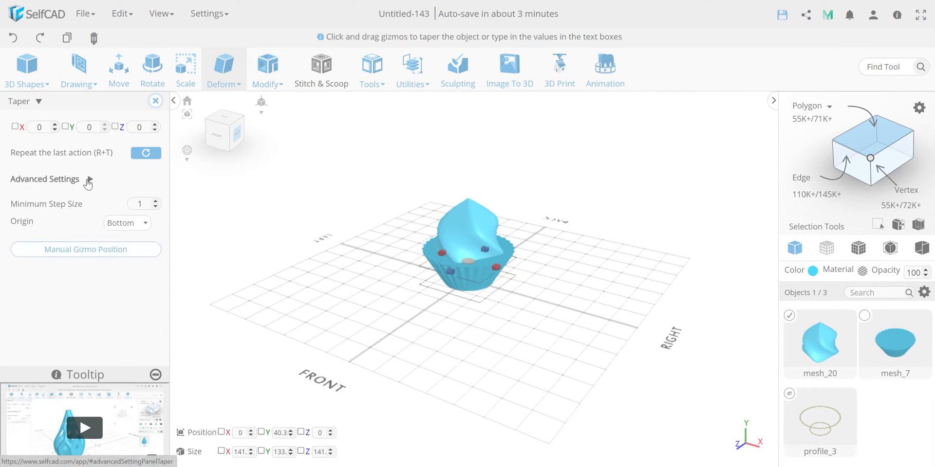
pyautogui.click(128, 223)
pyautogui.click(119, 239)
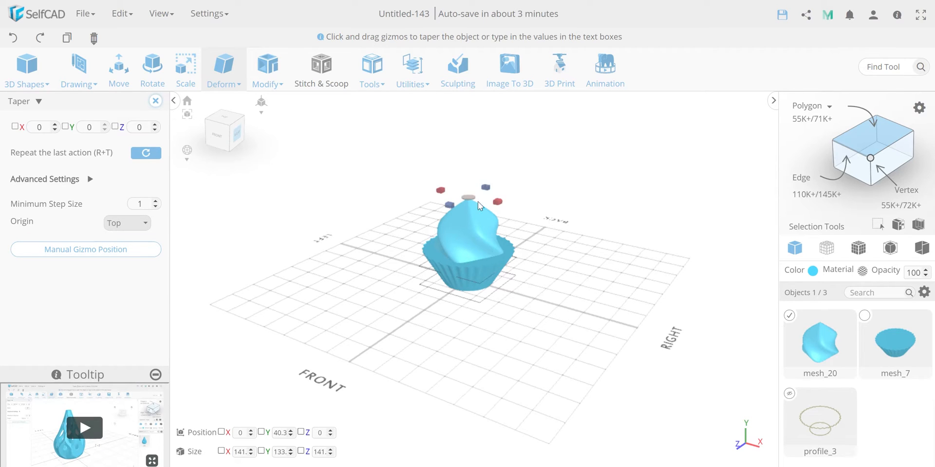
pyautogui.moveTo(468, 198); pyautogui.dragTo(476, 194)
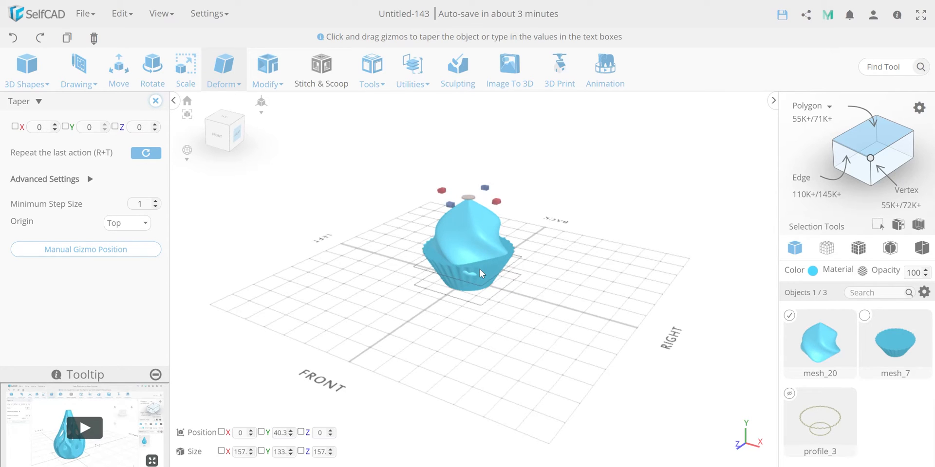
pyautogui.press('m')
pyautogui.moveTo(468, 215); pyautogui.dragTo(472, 211)
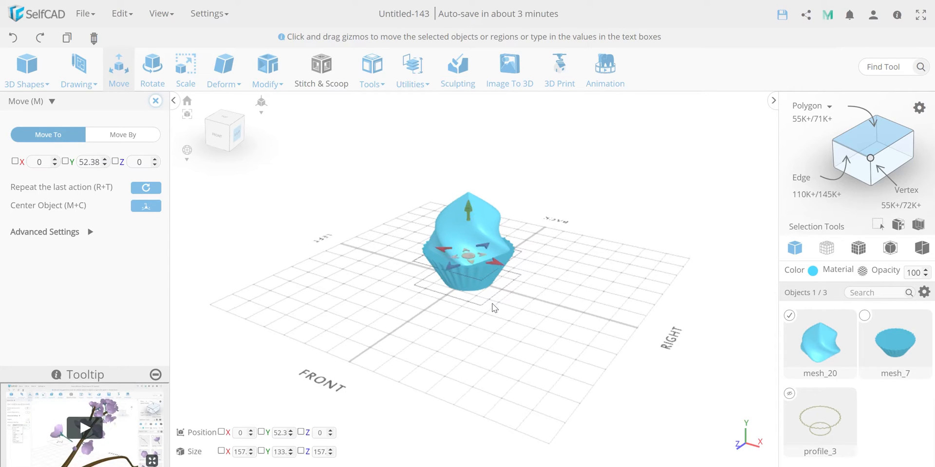
# Step: Select only the cup and scale it uniformly to about 195 by 80.5 by 195
pyautogui.click(865, 318)
pyautogui.click(790, 319)
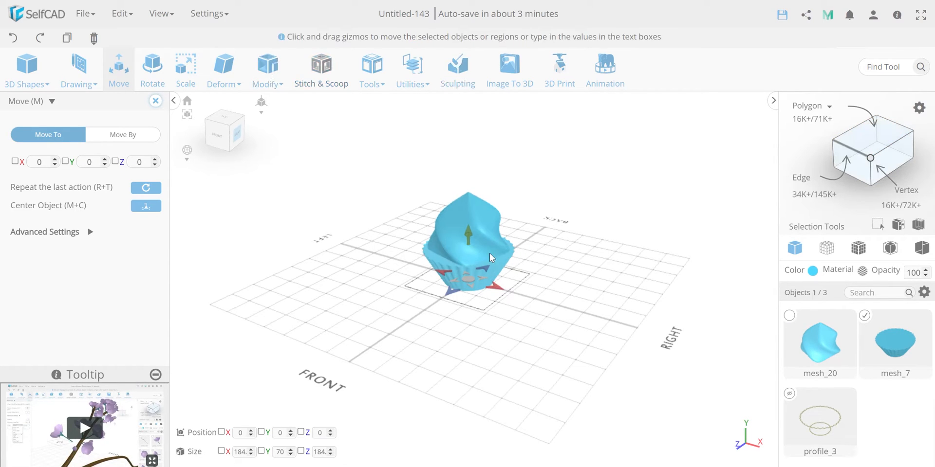
pyautogui.press('s')
pyautogui.moveTo(471, 244); pyautogui.dragTo(468, 265)
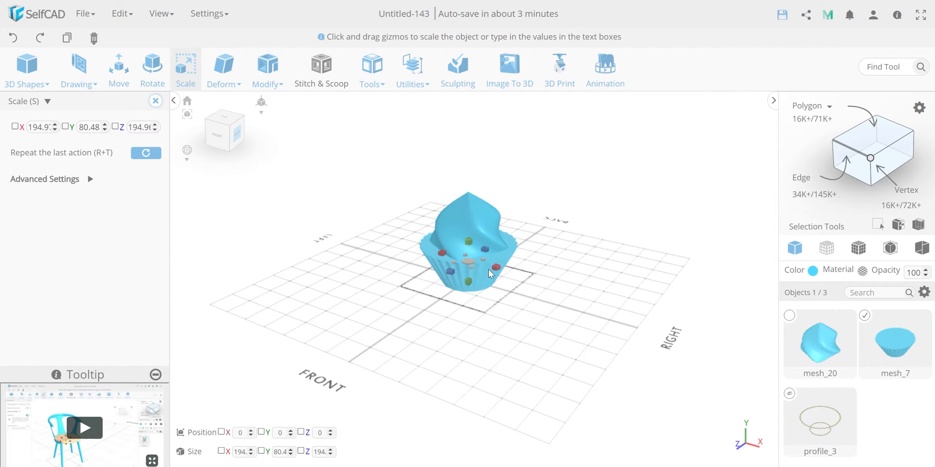
# Step: Switch the selection back to the topping and raise it to about Y 55.3
pyautogui.click(898, 224)
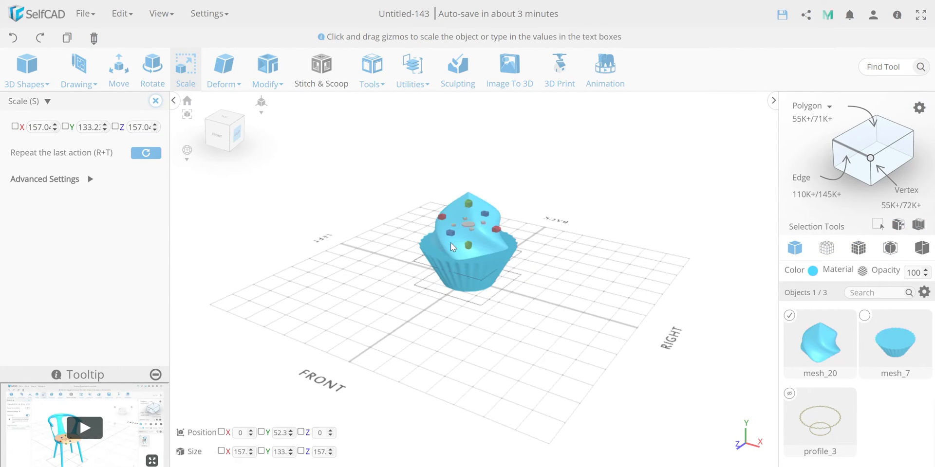
pyautogui.press('m')
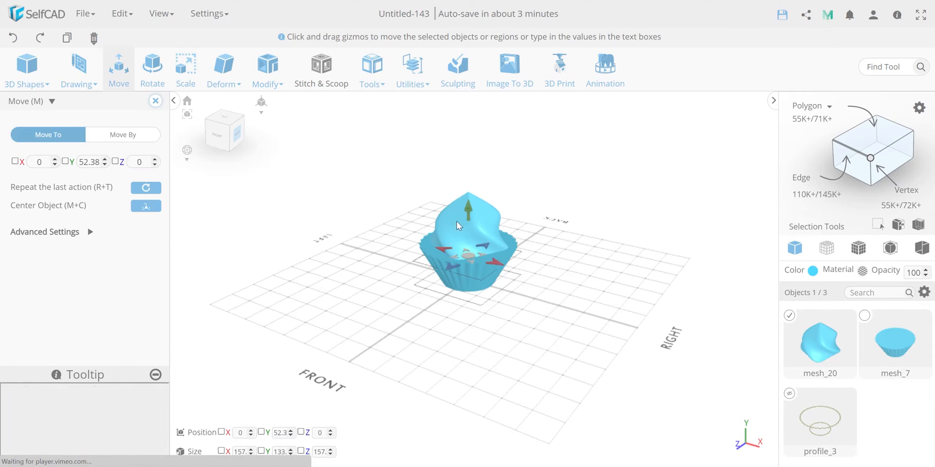
pyautogui.moveTo(470, 210); pyautogui.dragTo(471, 212)
pyautogui.moveTo(488, 295); pyautogui.dragTo(483, 230, button='right')
# Step: Stretch the topping vertically to a height of about 146.2 and finish scaling
pyautogui.press('s')
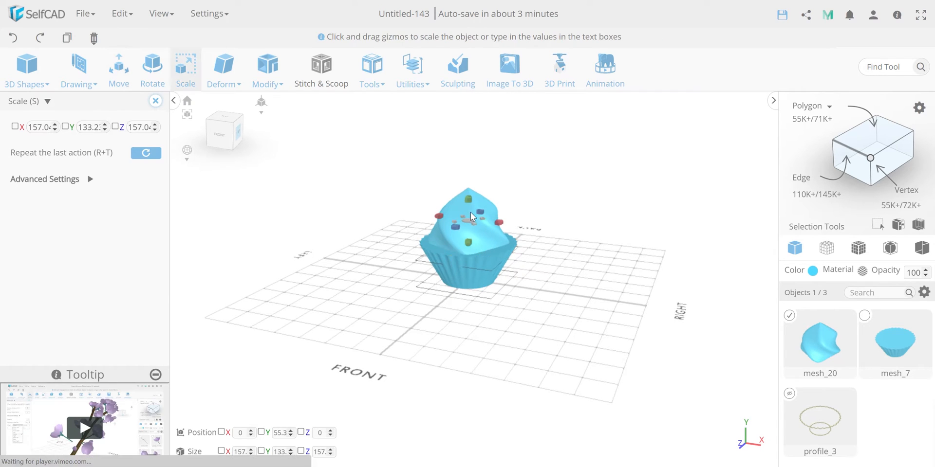
pyautogui.moveTo(474, 196); pyautogui.dragTo(474, 196)
pyautogui.moveTo(544, 281); pyautogui.dragTo(433, 284, button='right')
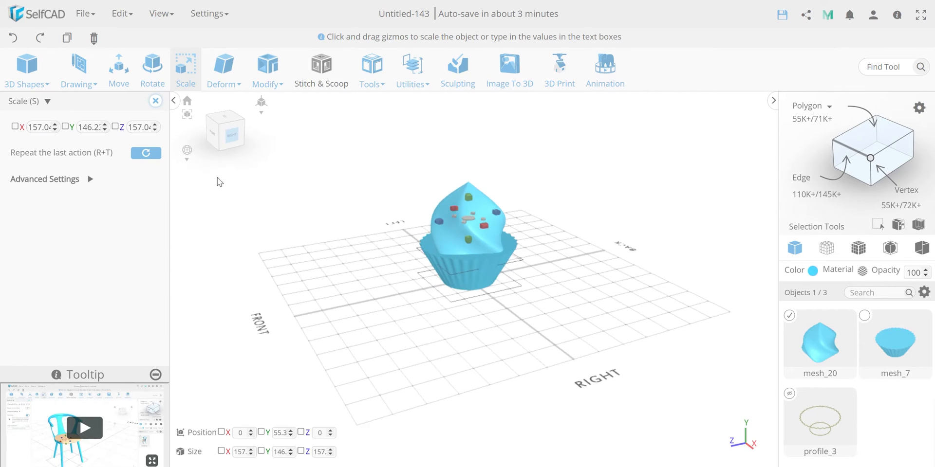
pyautogui.click(156, 100)
# Step: Select the cup's top face and split it off as a separate object
pyautogui.moveTo(388, 282); pyautogui.dragTo(500, 280, button='right')
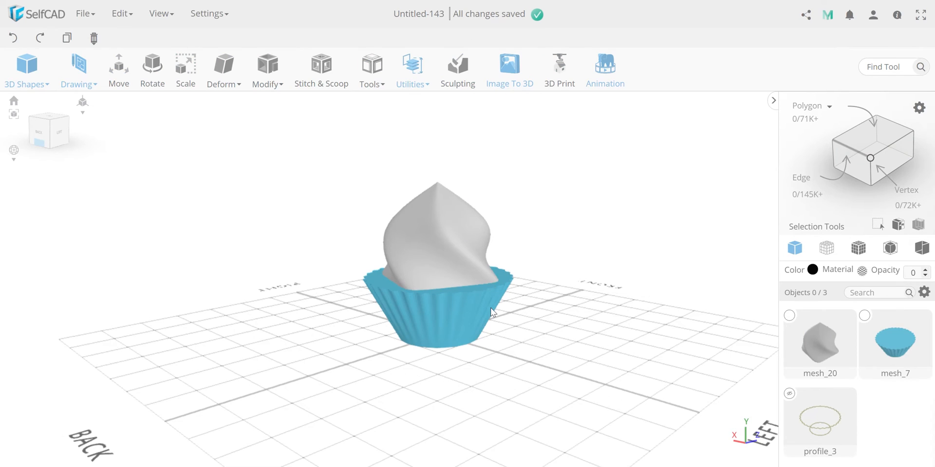
pyautogui.click(492, 312)
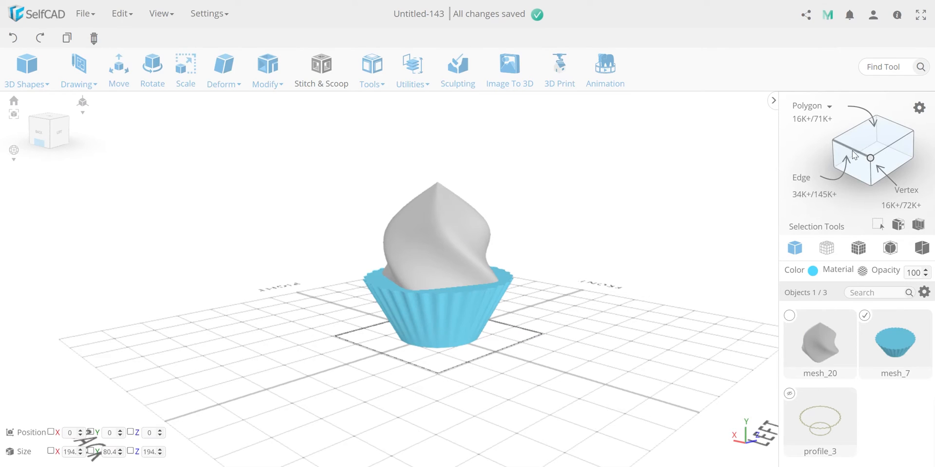
pyautogui.click(470, 290)
pyautogui.click(372, 70)
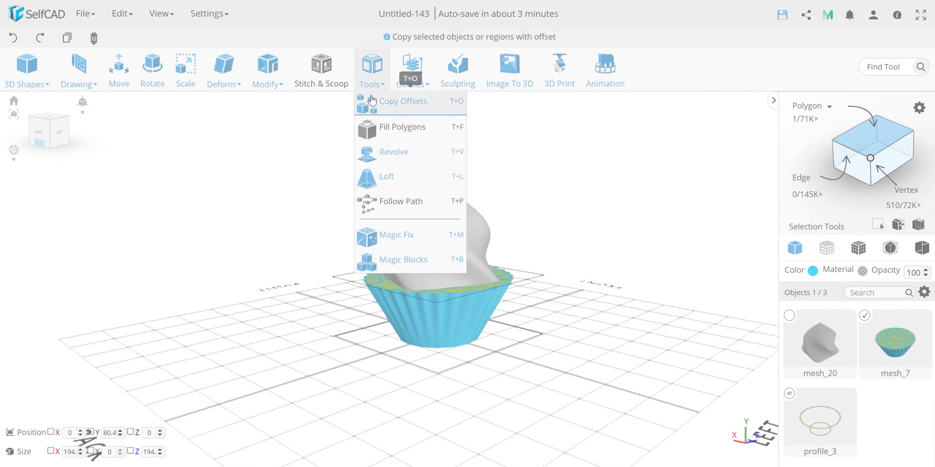
pyautogui.click(413, 68)
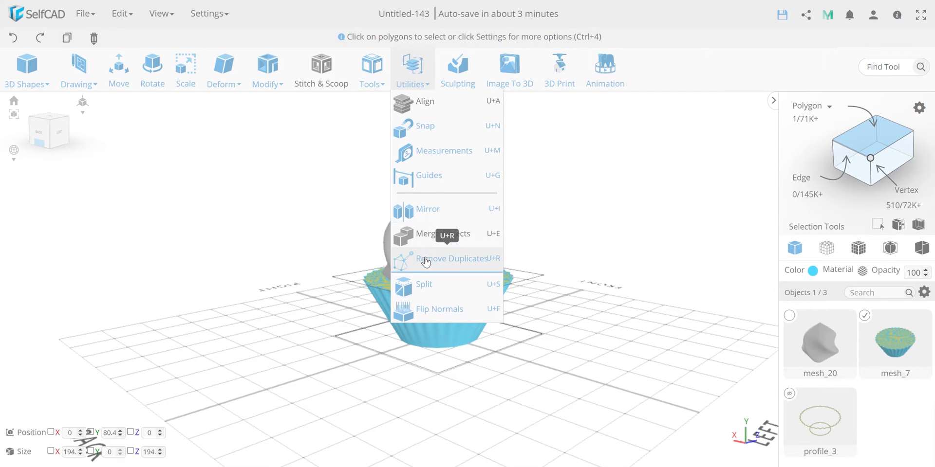
pyautogui.click(425, 284)
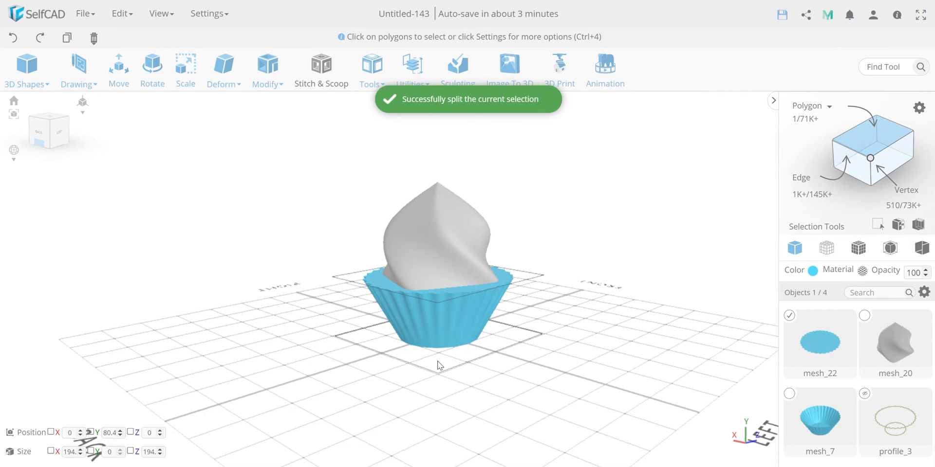
# Step: Isolate the split-off top face by hiding the cup and topping, and extrude it upward twice by 4.97
pyautogui.click(926, 312)
pyautogui.click(904, 386)
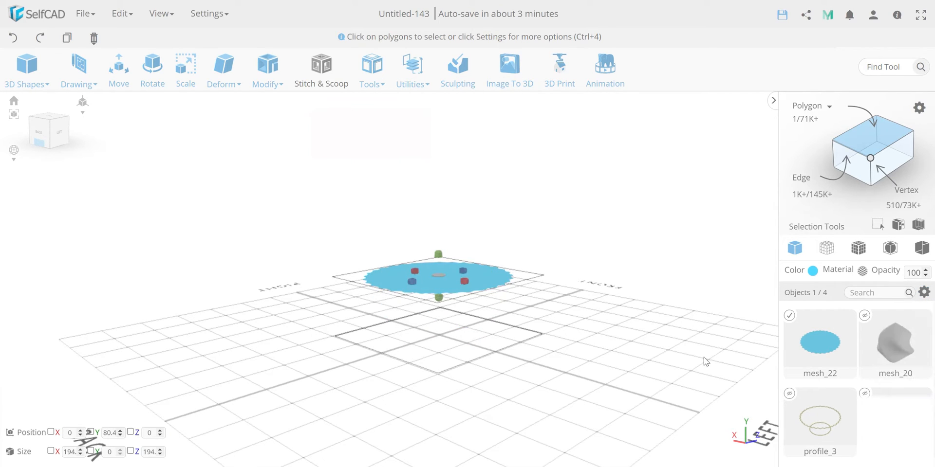
pyautogui.click(265, 78)
pyautogui.click(273, 108)
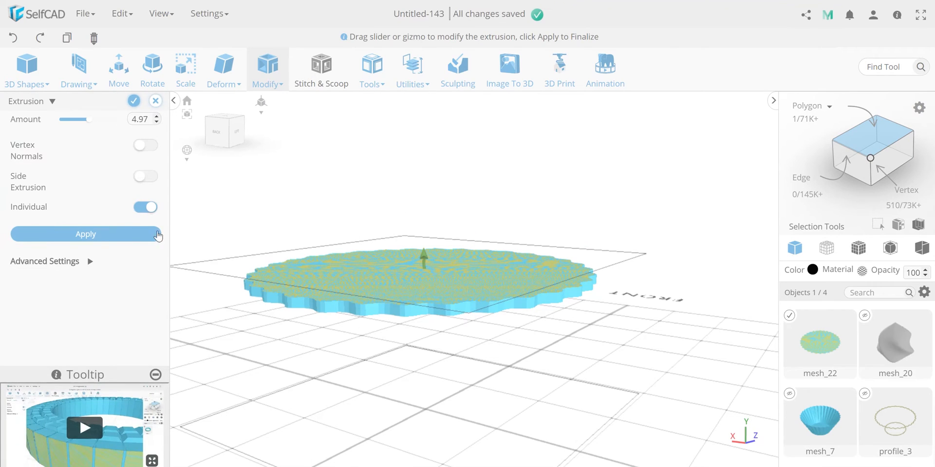
pyautogui.click(135, 233)
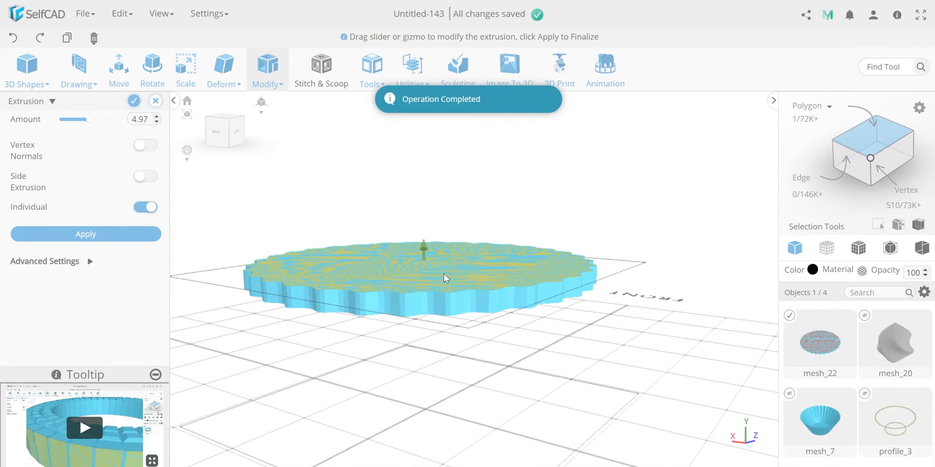
# Step: Scale the extruded disc's top face uniformly inward to about 176.6 by 176.6
pyautogui.press('s')
pyautogui.click(413, 239)
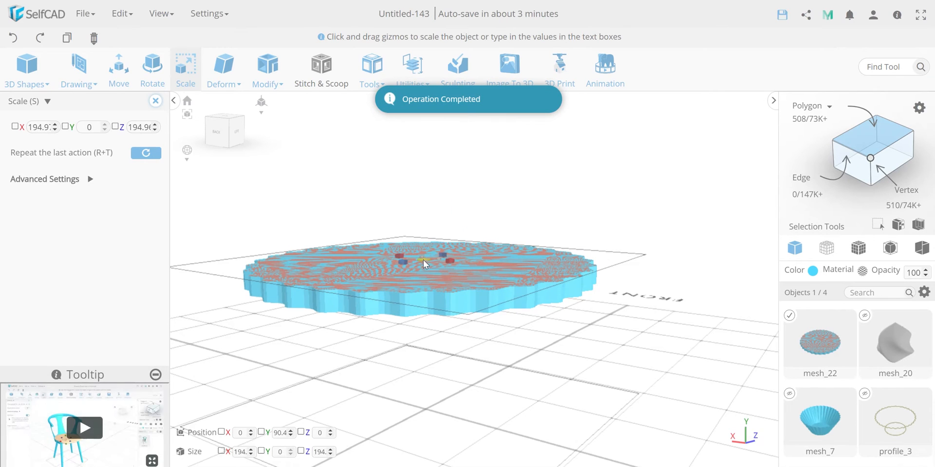
pyautogui.moveTo(422, 262); pyautogui.dragTo(424, 266)
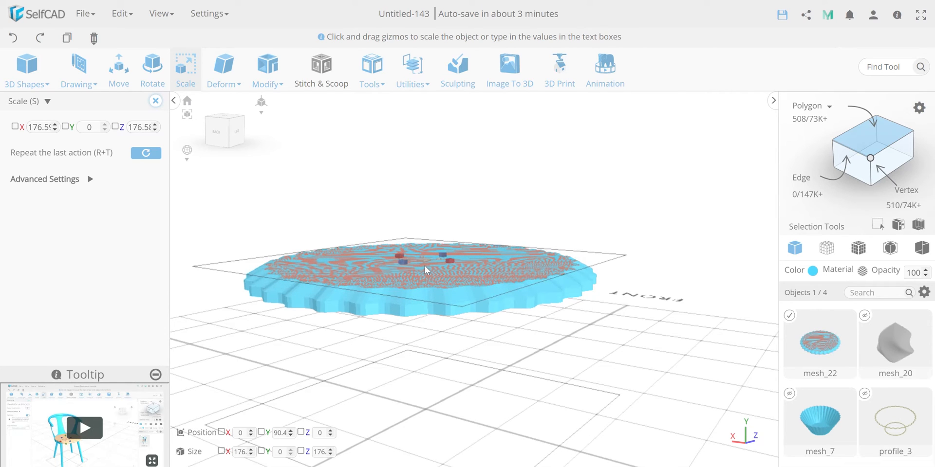
# Step: Extrude the narrowed top face of the disc upward twice more by 4.97
pyautogui.click(224, 68)
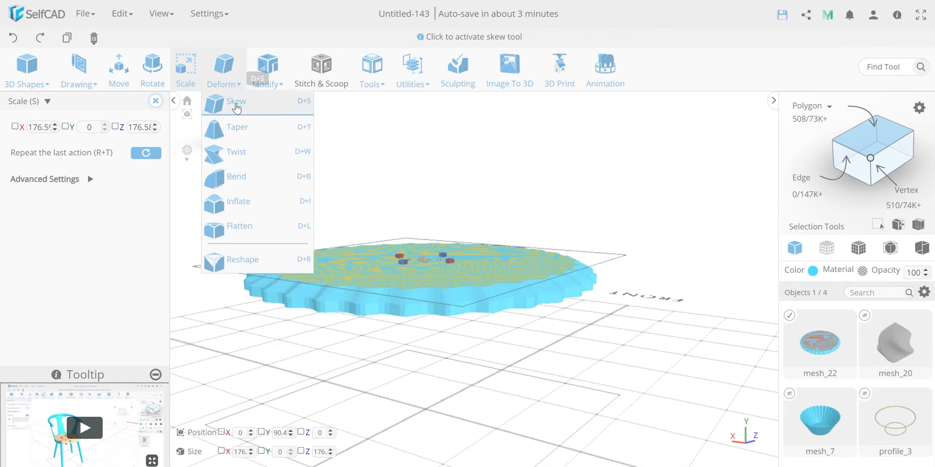
pyautogui.click(265, 86)
pyautogui.click(272, 101)
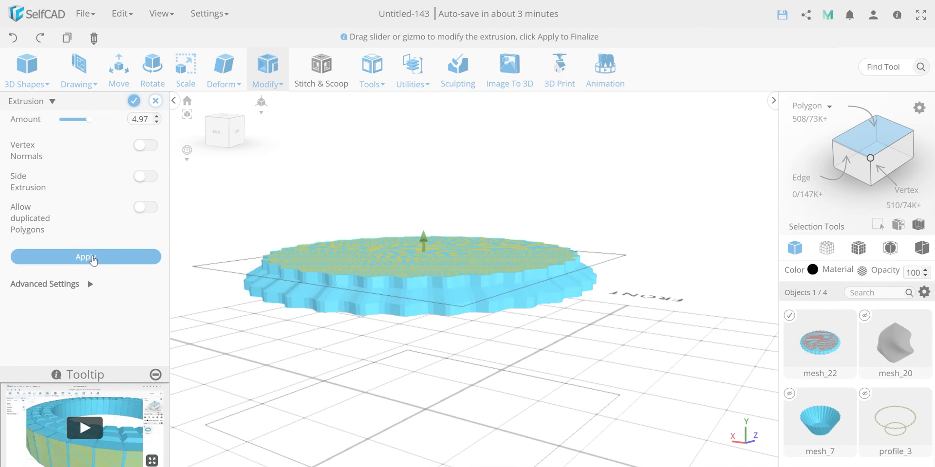
pyautogui.click(93, 261)
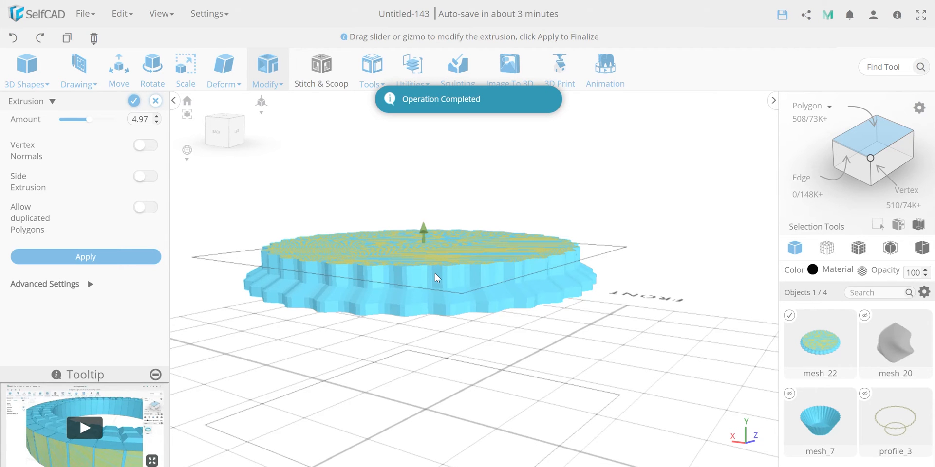
# Step: Scale the disc's uppermost face uniformly inward to about 148.3 by 148.3 and finish scaling
pyautogui.press('s')
pyautogui.click(370, 234)
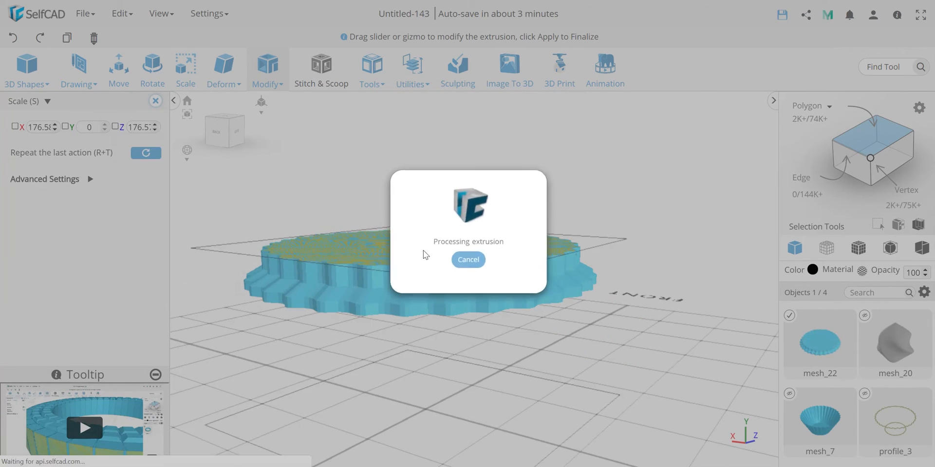
pyautogui.moveTo(424, 243); pyautogui.dragTo(424, 250)
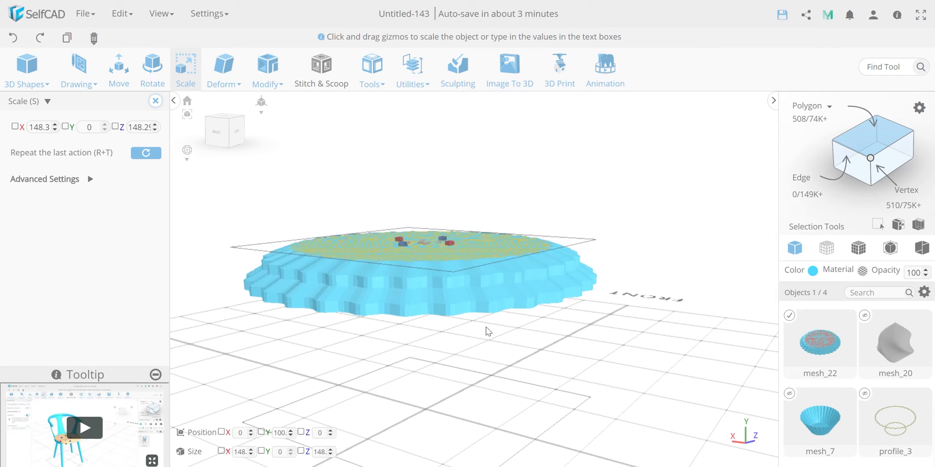
pyautogui.click(154, 103)
# Step: Round the whole stepped disc with a smoothness of 2 and finalize it
pyautogui.click(429, 368)
pyautogui.moveTo(436, 354); pyautogui.dragTo(422, 277, button='right')
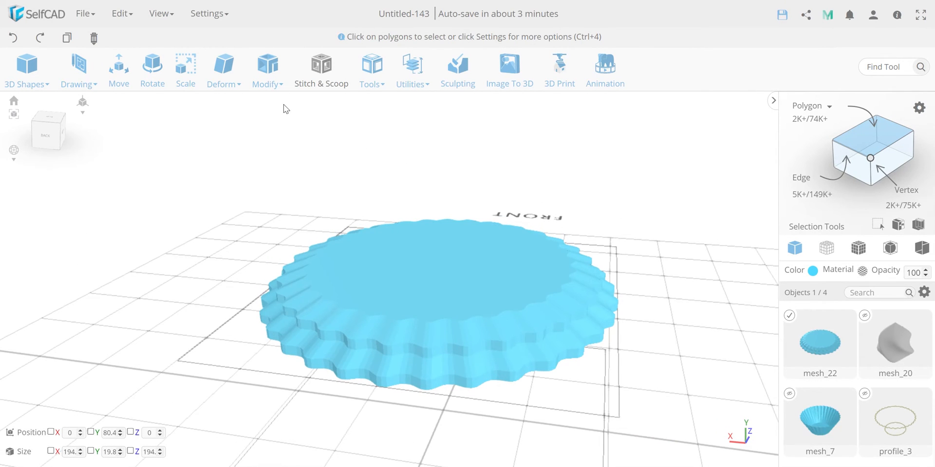
pyautogui.click(267, 71)
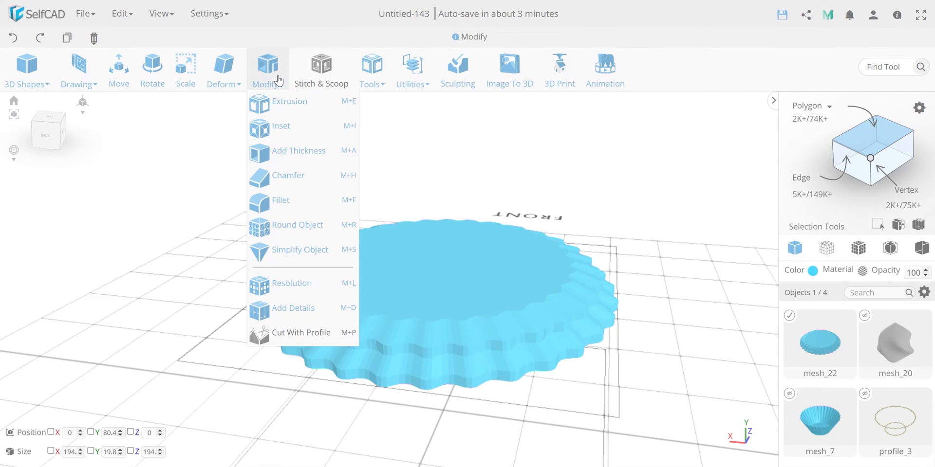
pyautogui.click(288, 227)
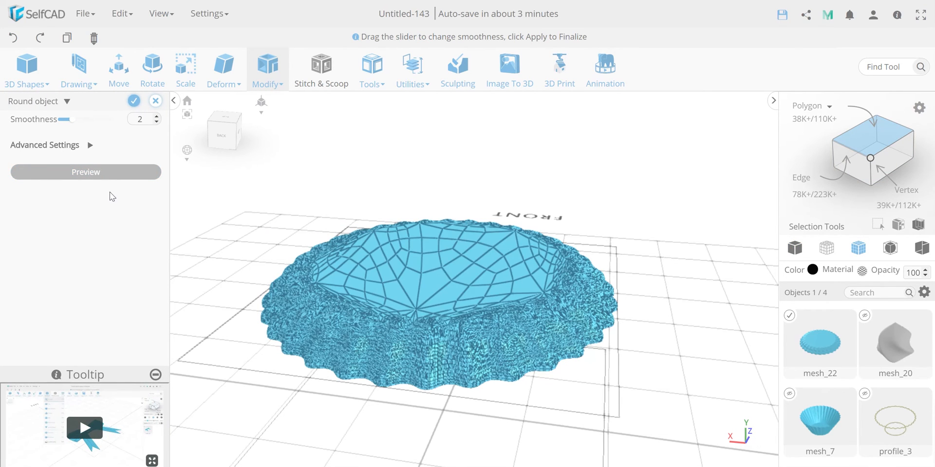
pyautogui.click(134, 101)
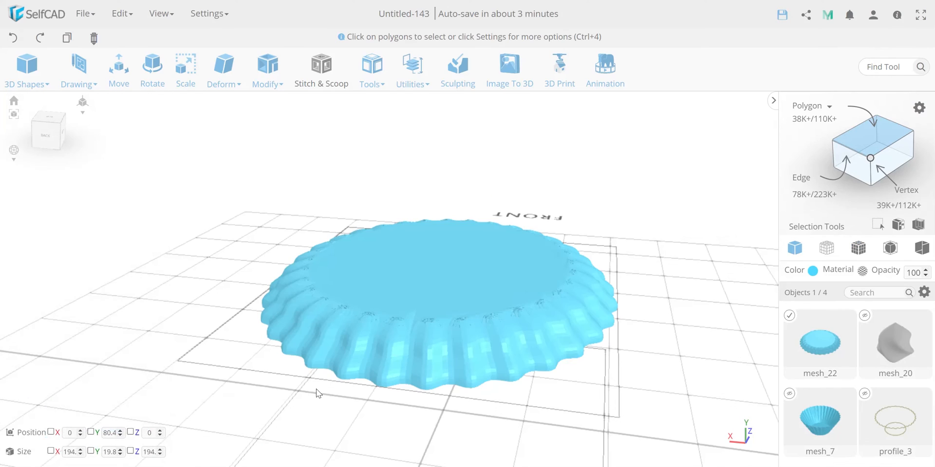
pyautogui.moveTo(317, 394); pyautogui.dragTo(353, 387, button='right')
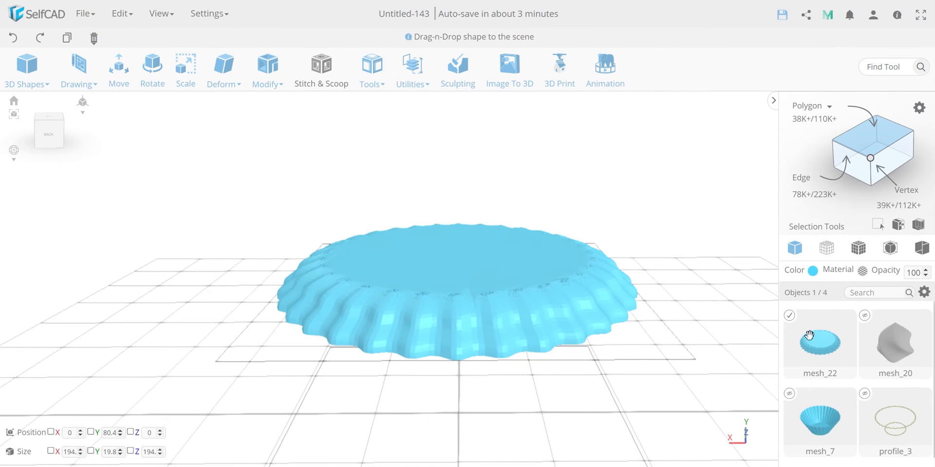
# Step: Make the topping and the cup visible again around the rounded disc
pyautogui.click(865, 315)
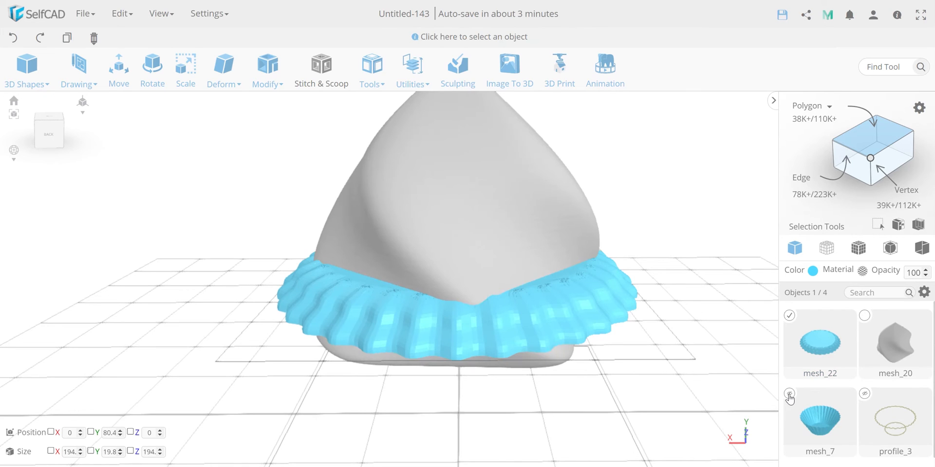
pyautogui.click(789, 396)
pyautogui.moveTo(626, 352); pyautogui.dragTo(553, 331, button='right')
pyautogui.scroll(-5, 544, 346)
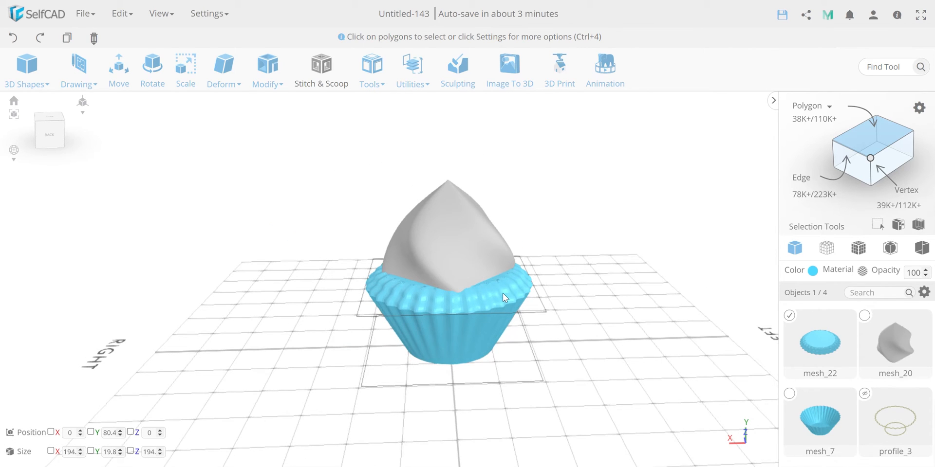
# Step: Flatten the rounded disc vertically to a height of about 10.8
pyautogui.press('s')
pyautogui.moveTo(545, 320); pyautogui.dragTo(458, 273, button='right')
pyautogui.moveTo(447, 244); pyautogui.dragTo(446, 255)
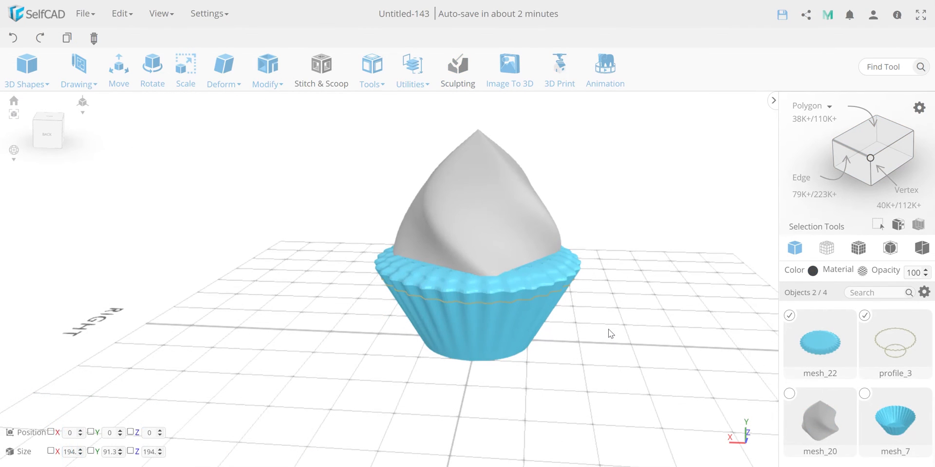
# Step: Select only the leftover profile_3 object and delete it
pyautogui.click(612, 334)
pyautogui.click(865, 317)
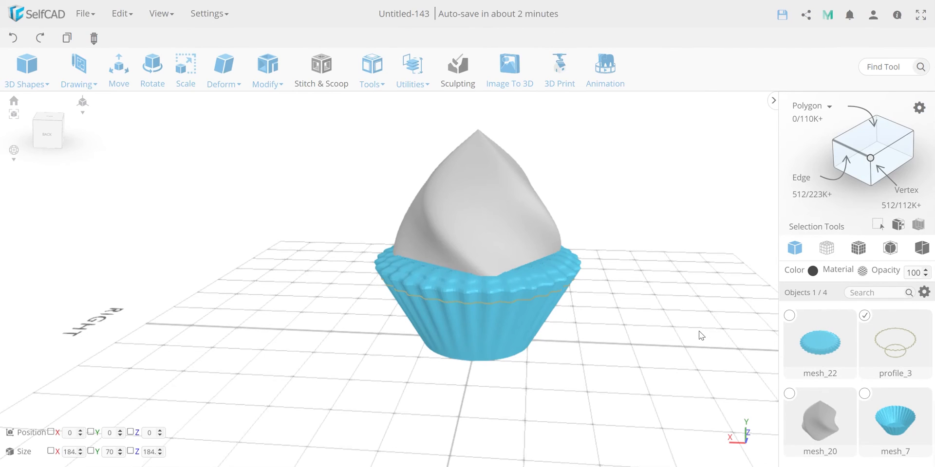
pyautogui.press('Delete')
pyautogui.click(428, 286)
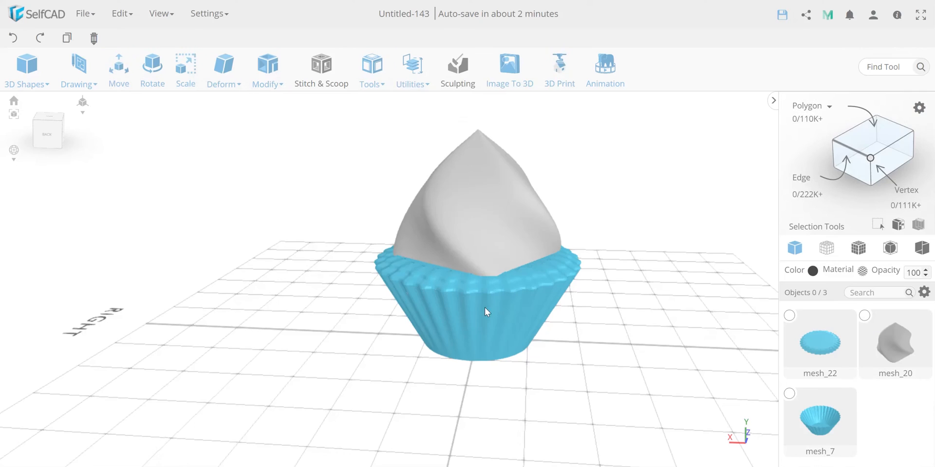
# Step: Select the topping, raise it to about Y 71.4 and clear the selection
pyautogui.scroll(-2, 641, 353)
pyautogui.moveTo(619, 328); pyautogui.dragTo(572, 343, button='middle')
pyautogui.moveTo(572, 341)
pyautogui.mouseDown(button='right')
pyautogui.moveTo(599, 349)
pyautogui.moveTo(595, 334)
pyautogui.moveTo(591, 344)
pyautogui.mouseUp(button='right')
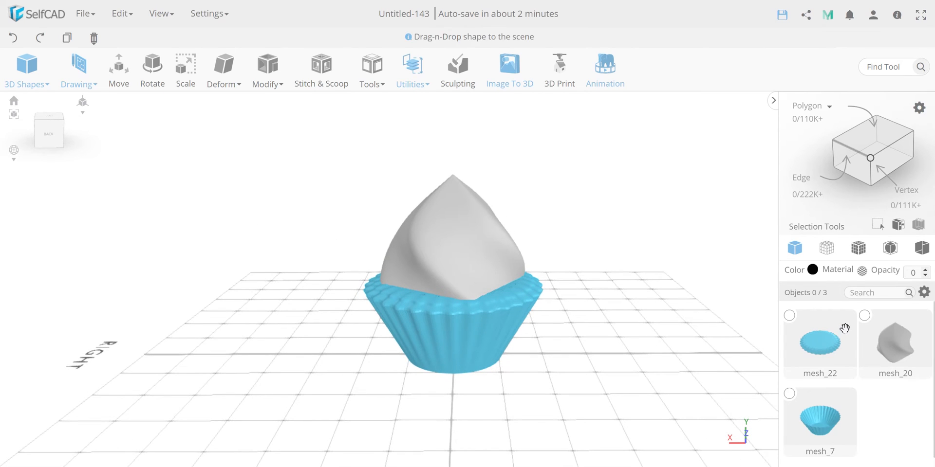
pyautogui.click(861, 320)
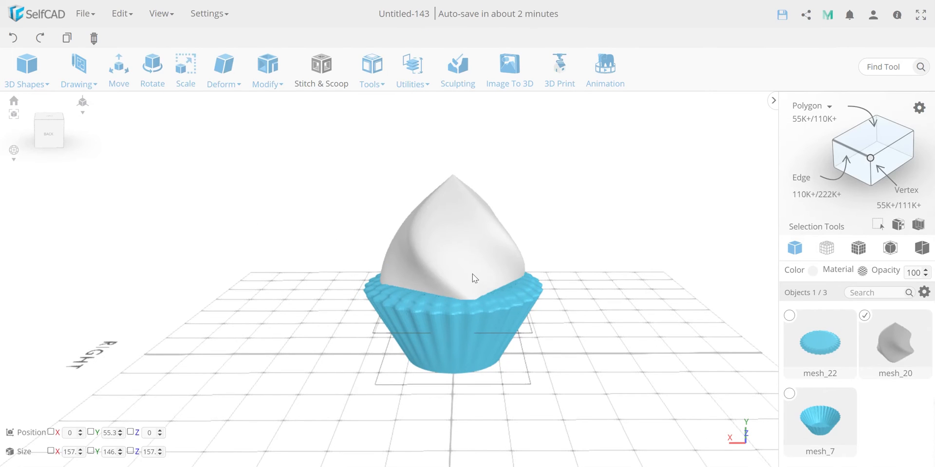
pyautogui.press('m')
pyautogui.moveTo(455, 263); pyautogui.dragTo(451, 247)
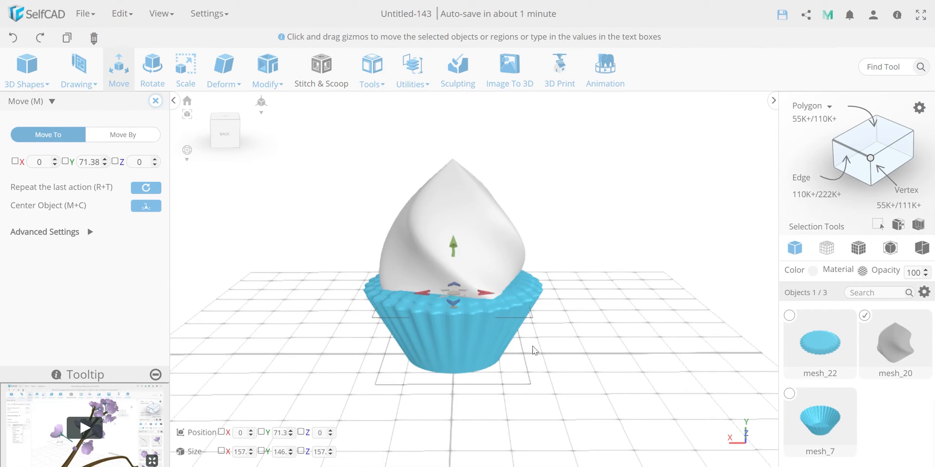
pyautogui.click(561, 364)
pyautogui.moveTo(561, 364); pyautogui.dragTo(538, 384, button='right')
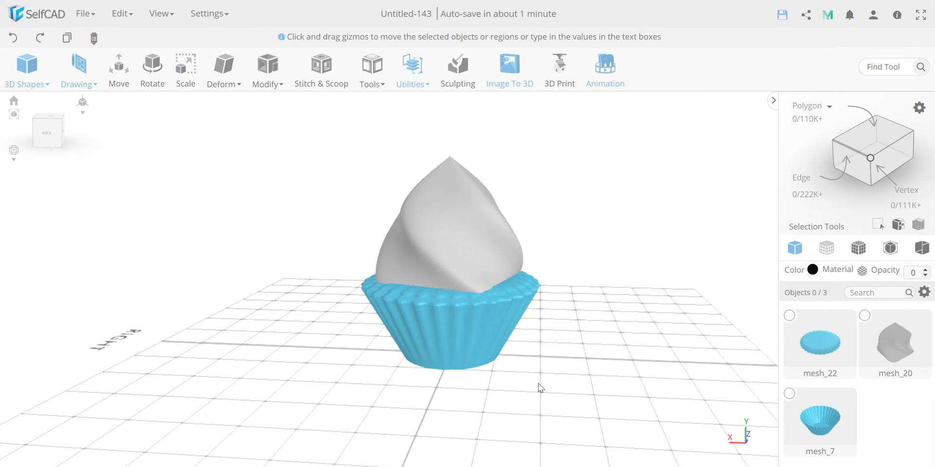
# Step: Open the material of the rounded disc and bring up the Custom images for its texture map
pyautogui.click(508, 289)
pyautogui.click(861, 275)
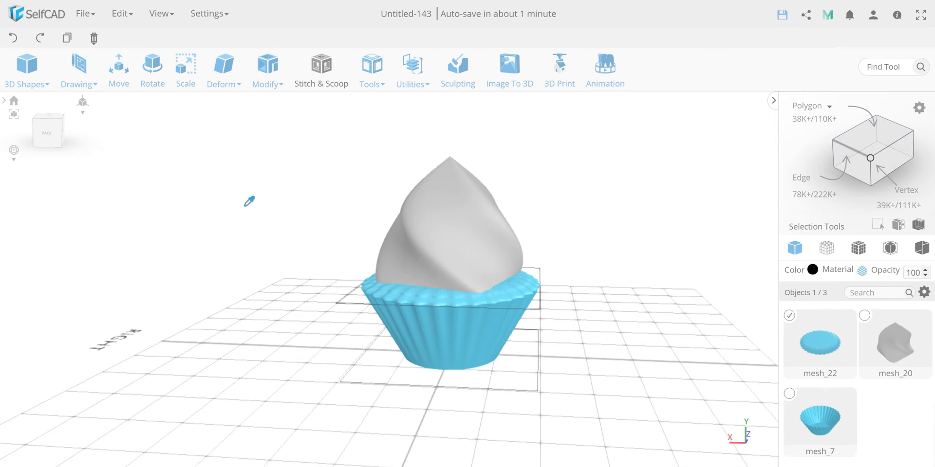
pyautogui.click(68, 134)
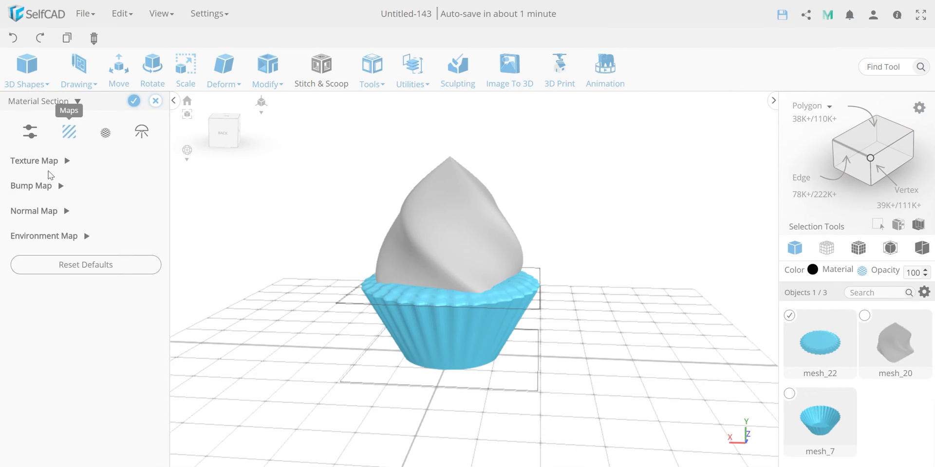
pyautogui.click(63, 168)
pyautogui.click(74, 206)
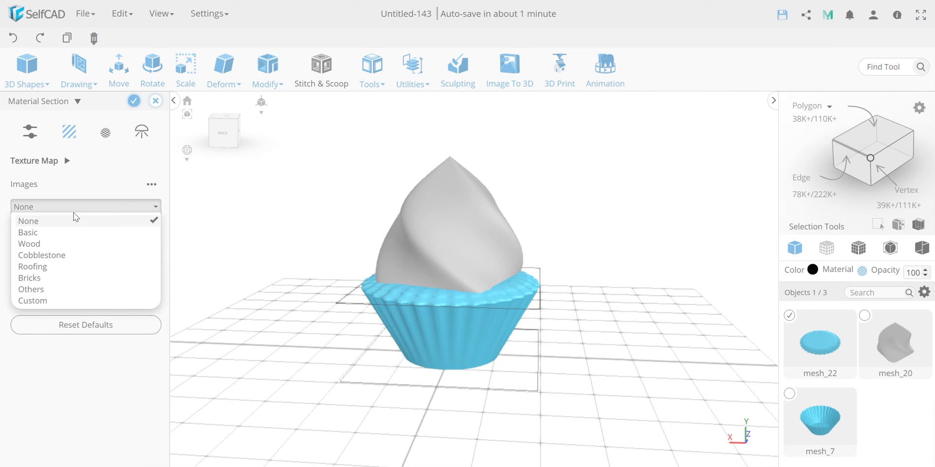
pyautogui.click(78, 301)
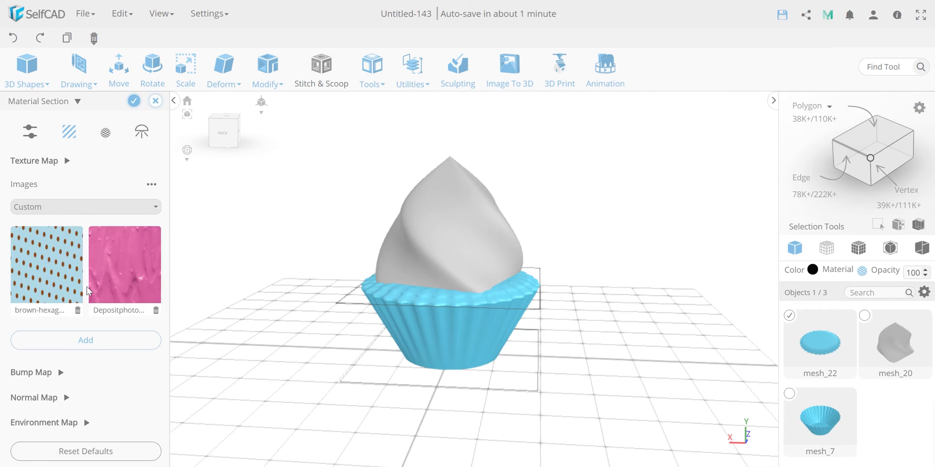
# Step: Add the image conjunto-galletas-redondas-textura-fondo-cerca_181654-839.jpg to the custom textures, apply it to the rounded disc and finalize the material
pyautogui.click(85, 341)
pyautogui.click(541, 93)
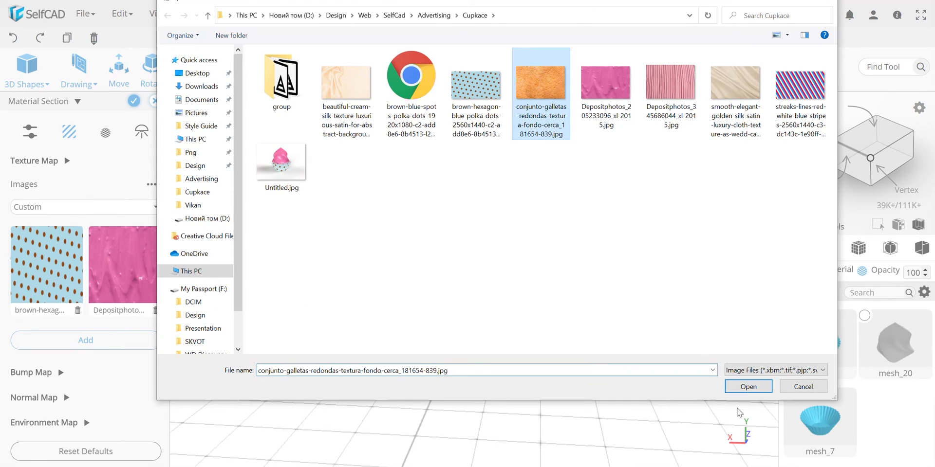
pyautogui.click(748, 389)
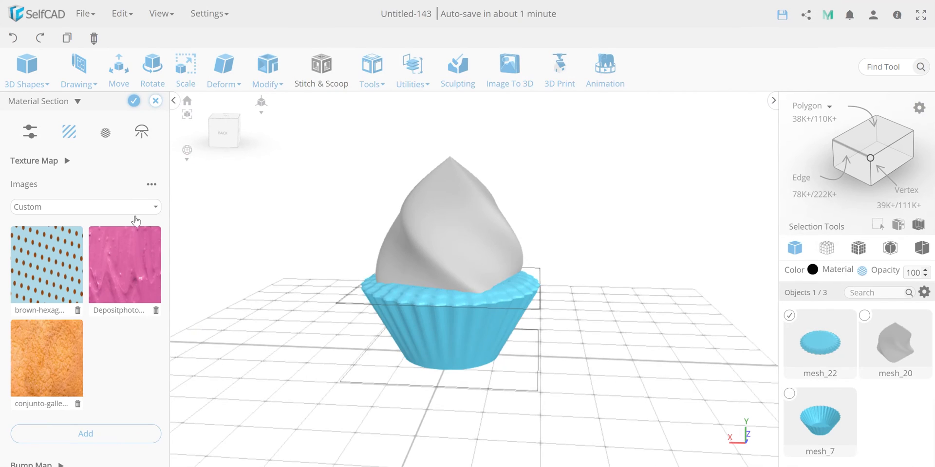
pyautogui.click(56, 357)
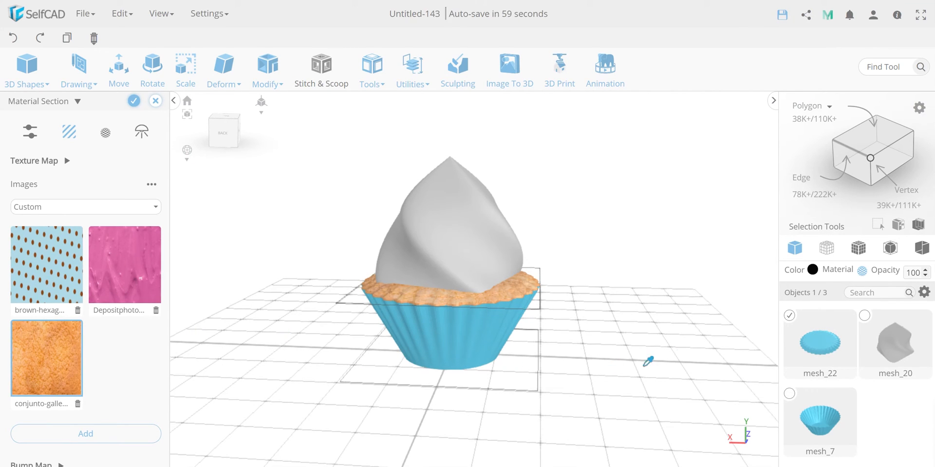
pyautogui.click(790, 316)
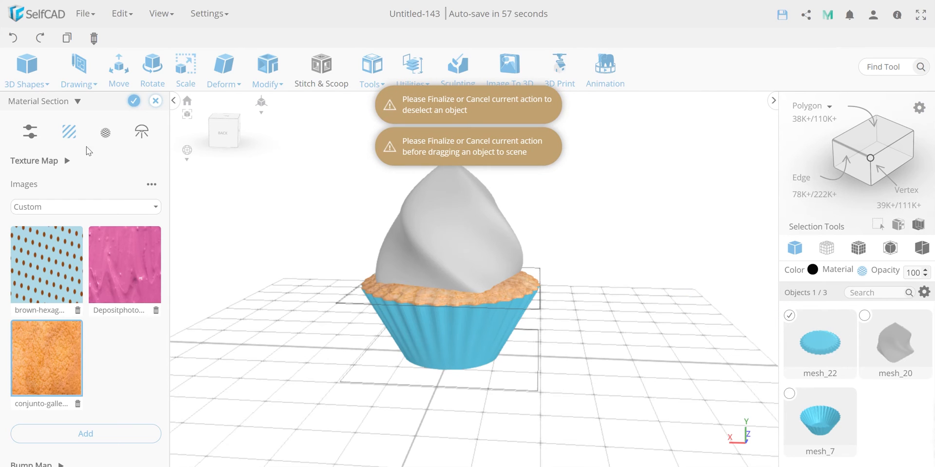
pyautogui.click(132, 101)
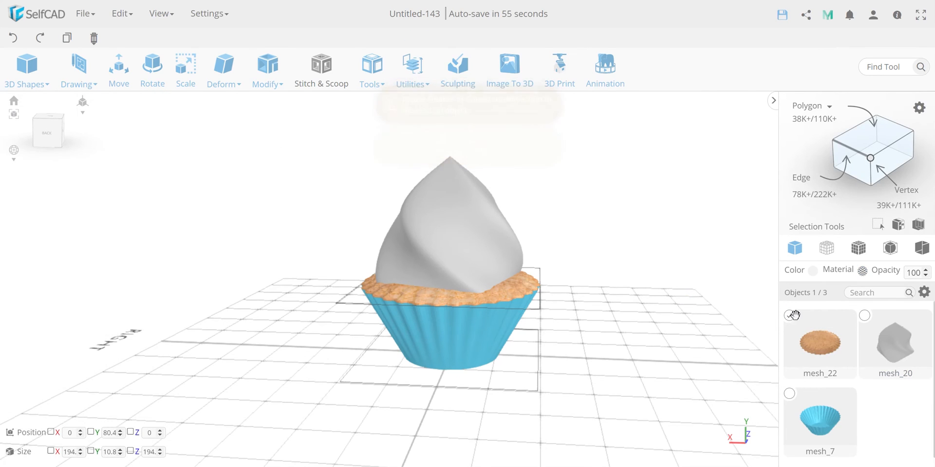
# Step: Select the frosting topping and apply the pink Depositphotos image from the Custom images as its texture map
pyautogui.click(865, 318)
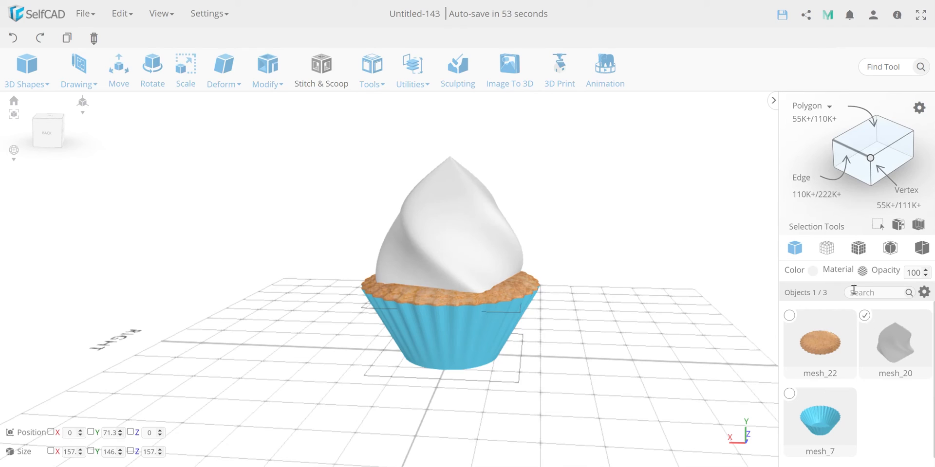
pyautogui.click(862, 271)
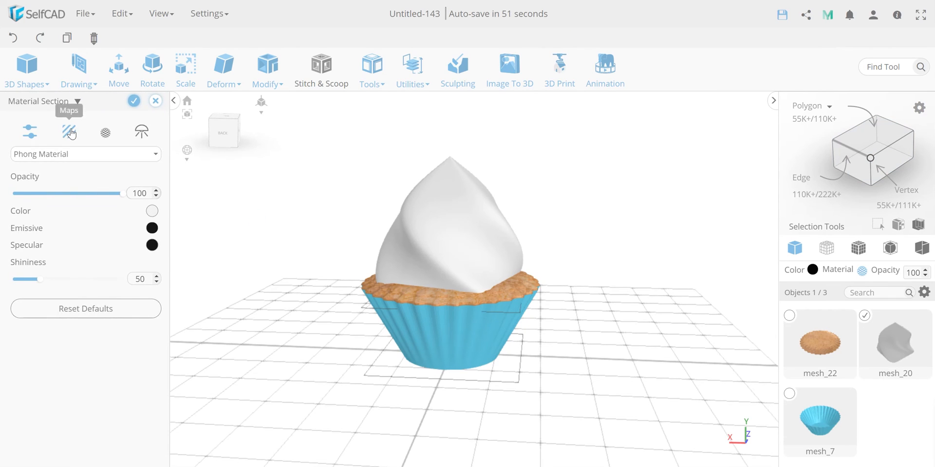
pyautogui.click(69, 132)
pyautogui.click(65, 164)
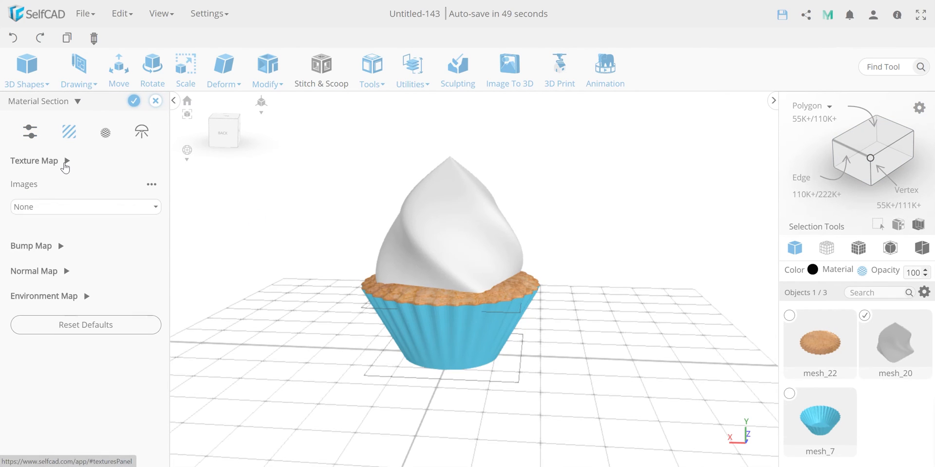
pyautogui.click(58, 208)
pyautogui.click(41, 302)
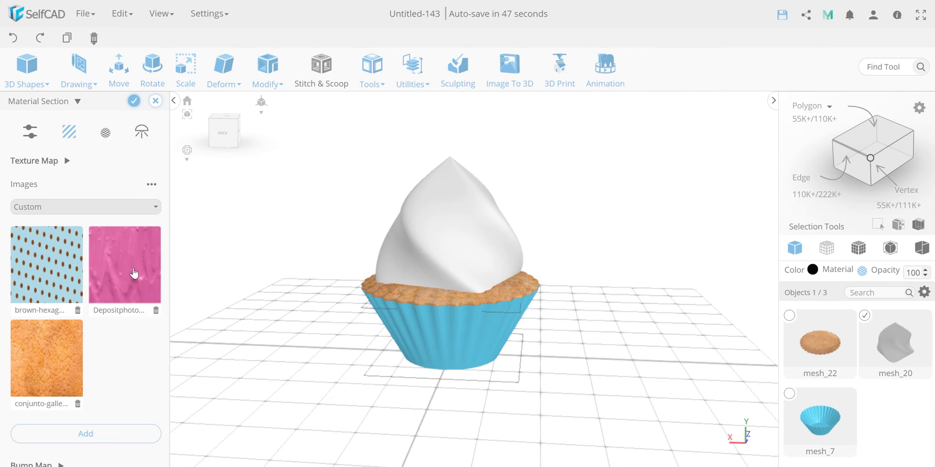
pyautogui.click(135, 272)
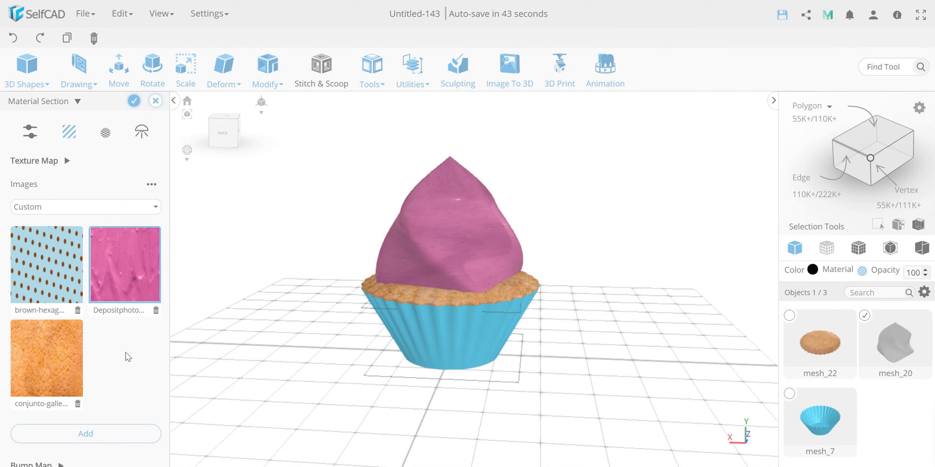
# Step: Try the Plane, Box and Face UV mappings on the topping's texture, return to Custom UV and finalize the material
pyautogui.click(105, 135)
pyautogui.click(94, 176)
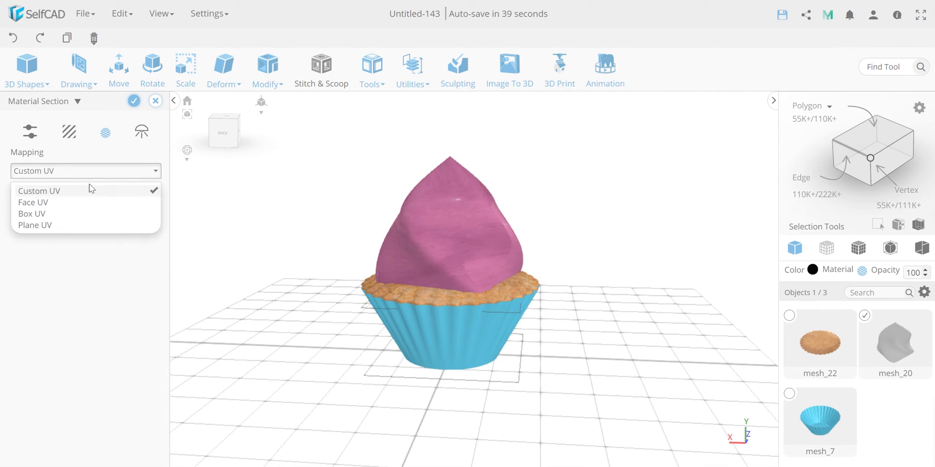
pyautogui.click(72, 221)
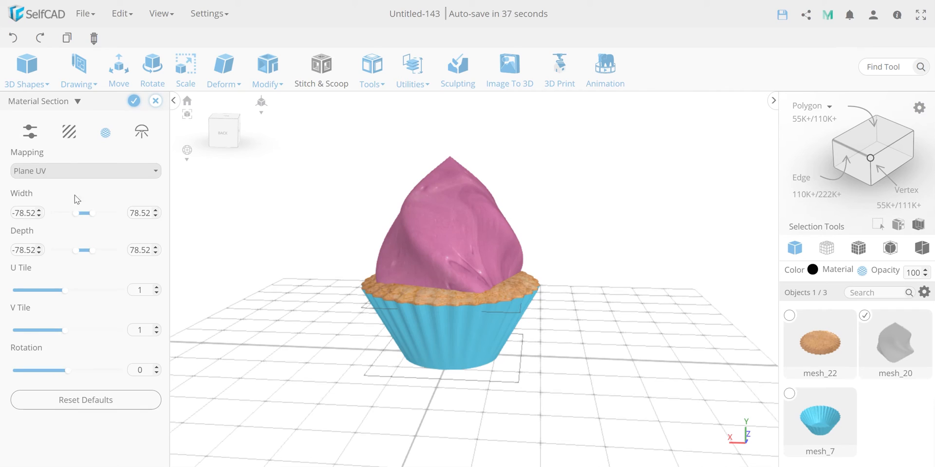
pyautogui.click(70, 174)
pyautogui.click(67, 216)
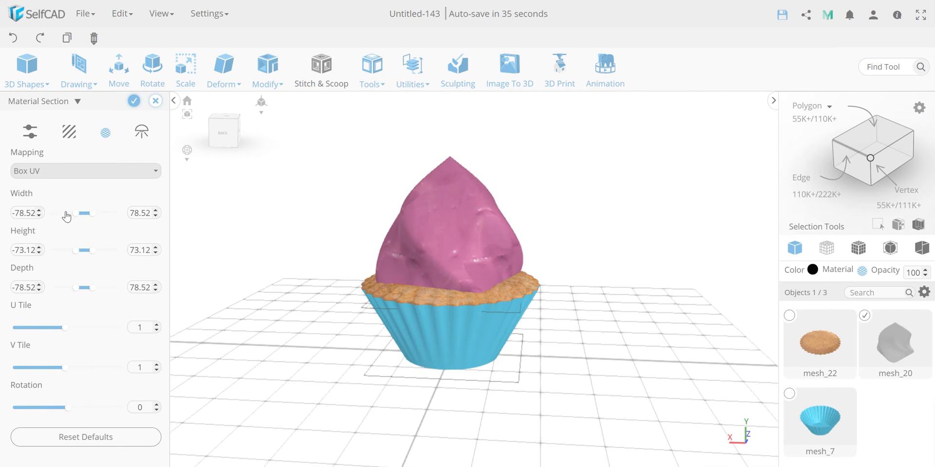
pyautogui.click(63, 173)
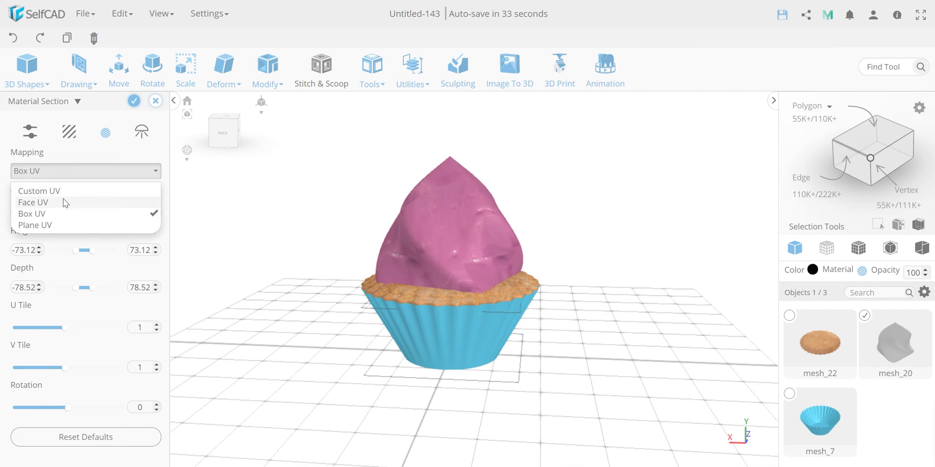
pyautogui.click(66, 202)
pyautogui.click(77, 171)
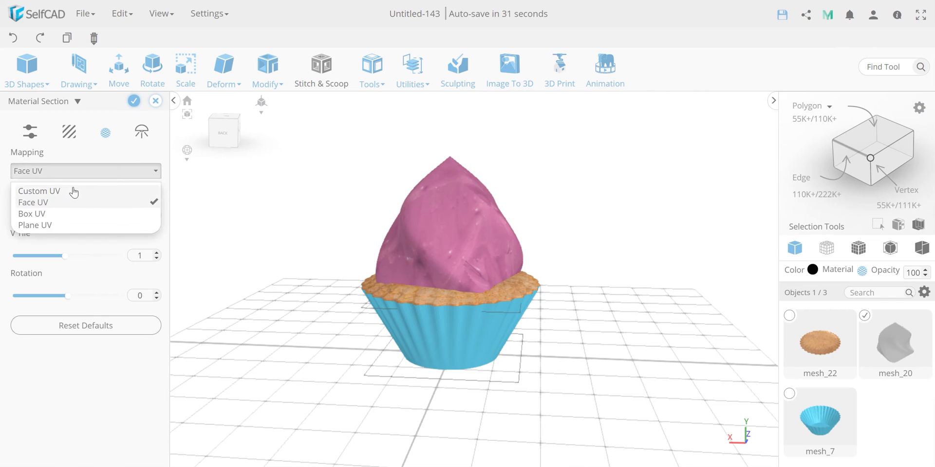
pyautogui.click(74, 191)
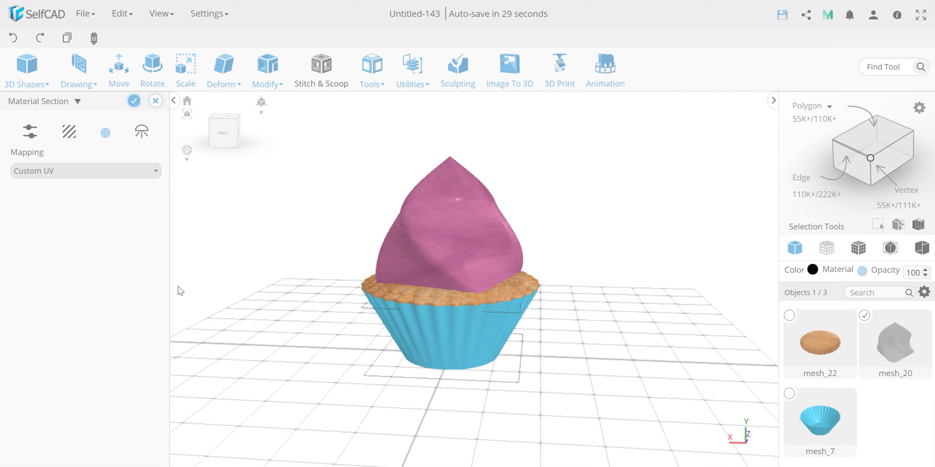
pyautogui.click(134, 101)
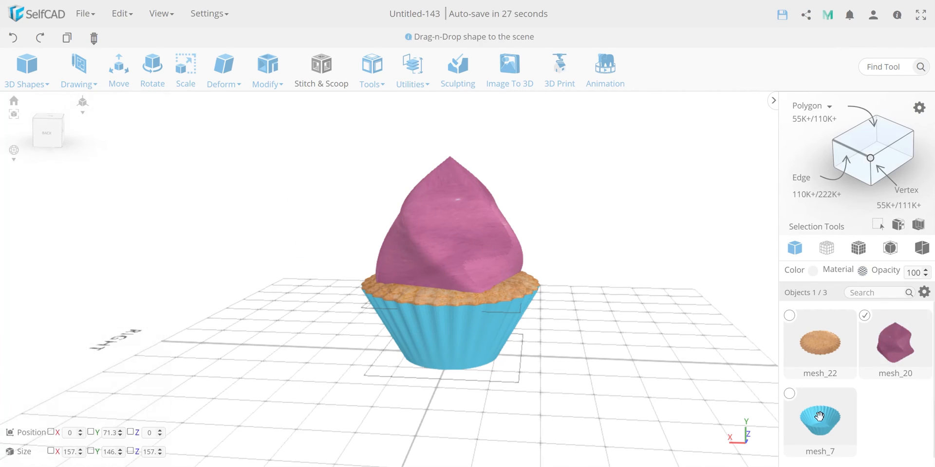
# Step: Select only the fluted cup, apply the custom brown-hexagon image as its texture map and finalize the material
pyautogui.click(790, 394)
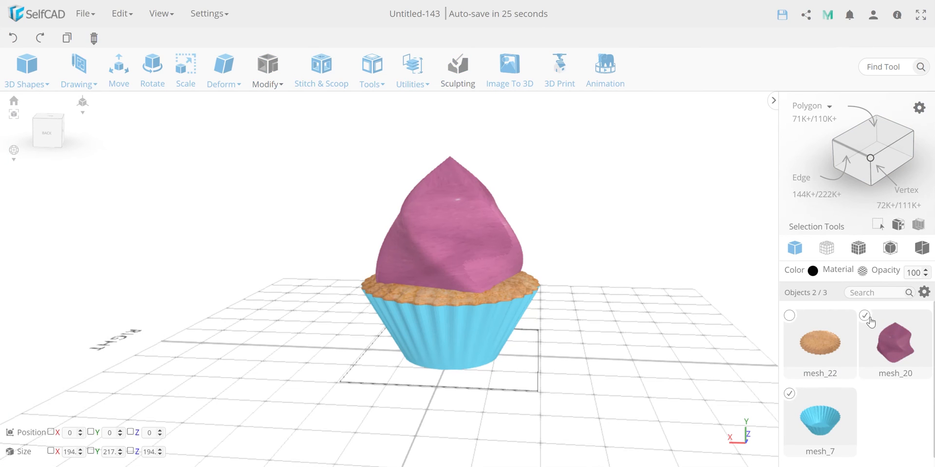
pyautogui.click(862, 271)
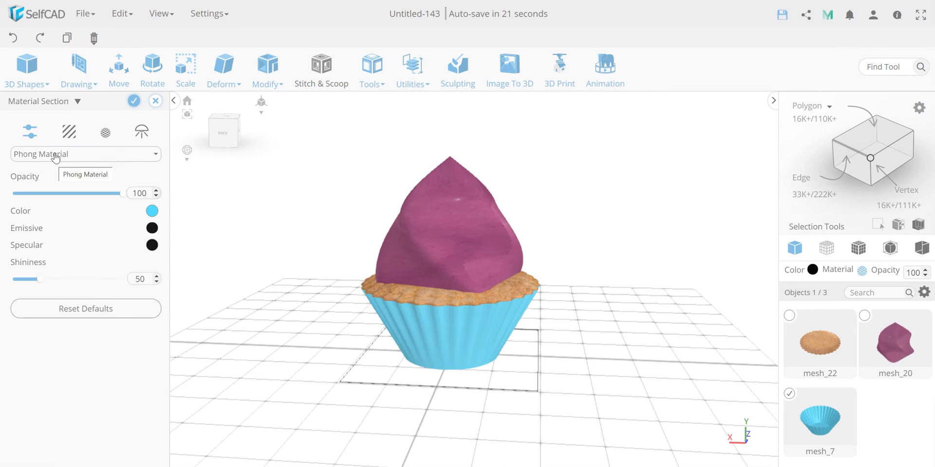
pyautogui.click(69, 131)
pyautogui.click(48, 166)
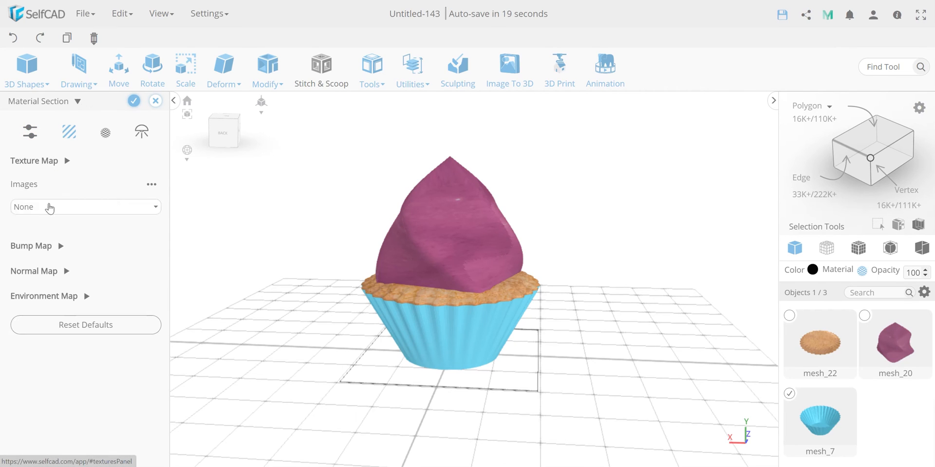
pyautogui.click(51, 207)
pyautogui.click(54, 301)
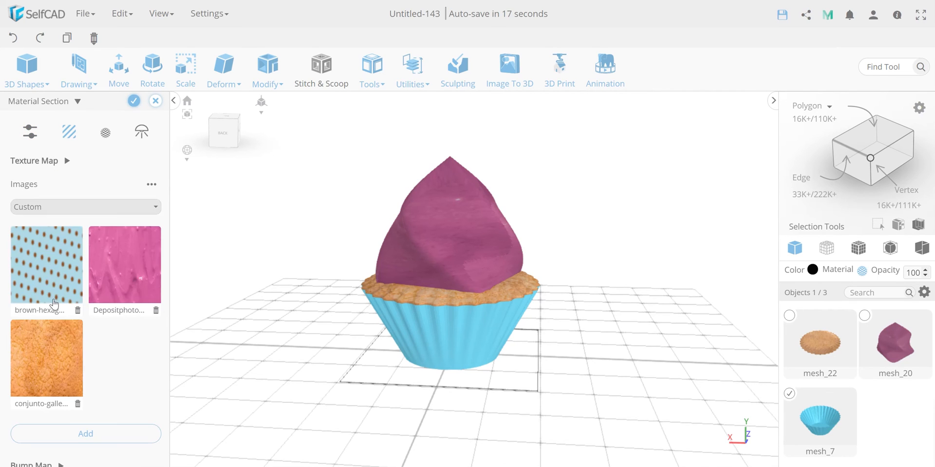
pyautogui.click(53, 286)
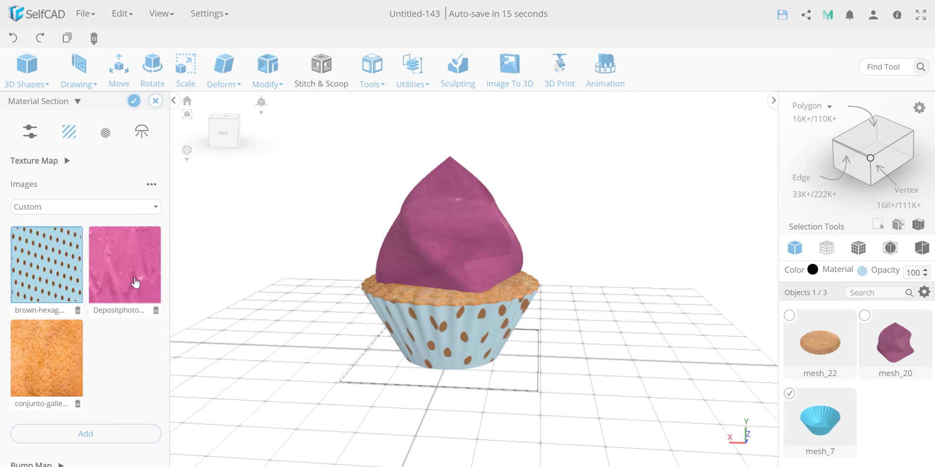
pyautogui.click(133, 103)
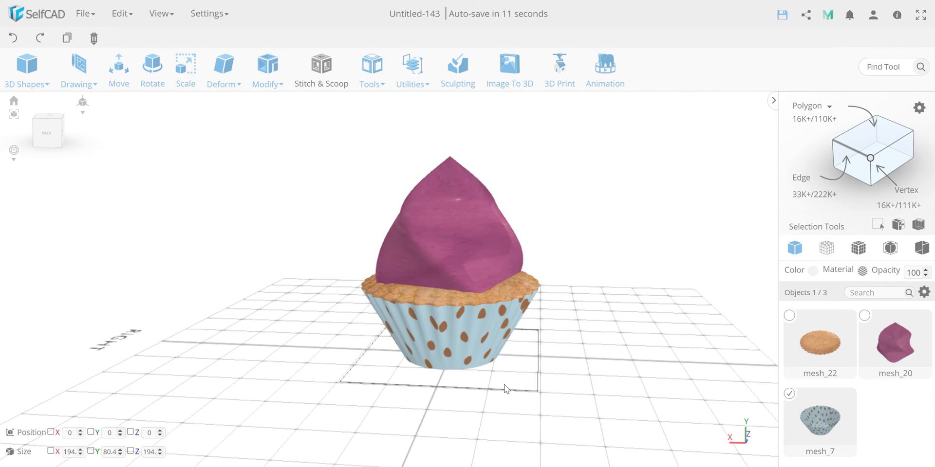
# Step: Add the custom brown-hexagon image as the cup's bump map, set its scale to 24.25 and finalize the material
pyautogui.click(863, 271)
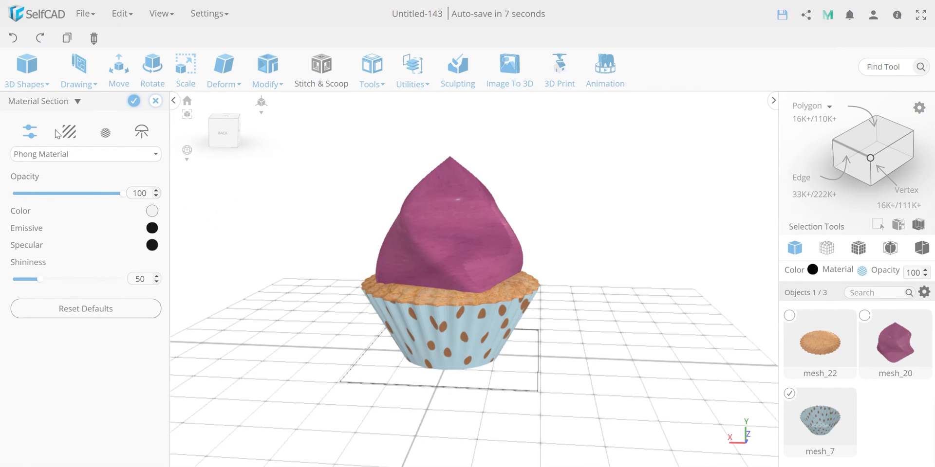
pyautogui.click(69, 132)
pyautogui.click(60, 189)
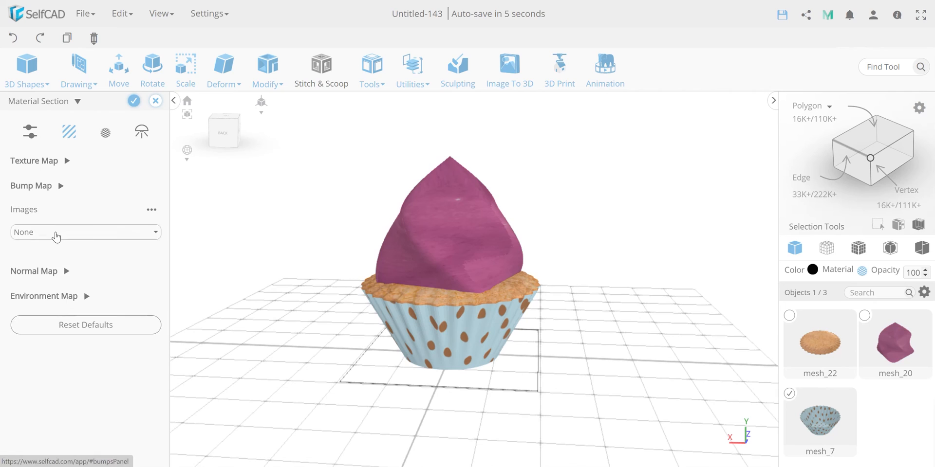
pyautogui.click(56, 231)
pyautogui.click(59, 325)
pyautogui.click(61, 261)
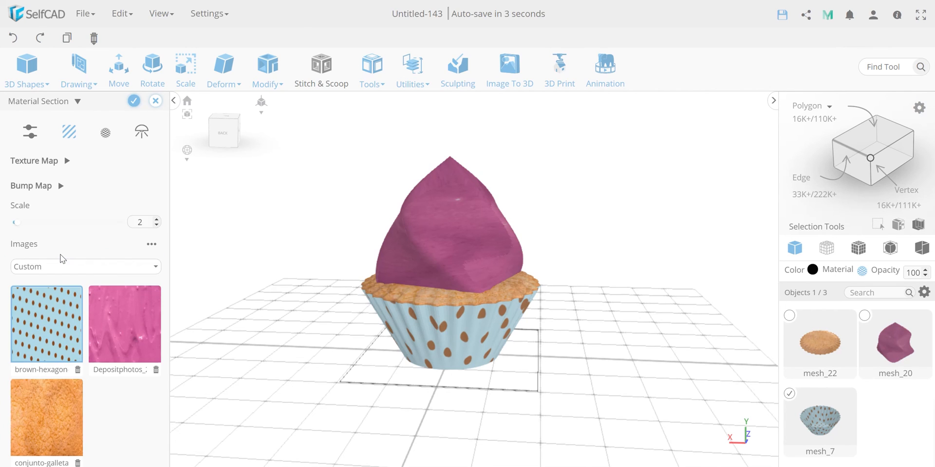
pyautogui.moveTo(17, 228); pyautogui.dragTo(61, 229)
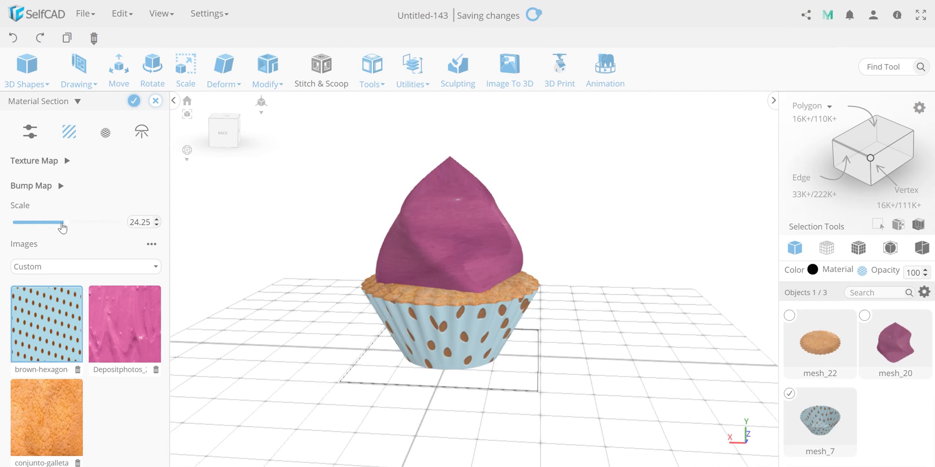
pyautogui.click(134, 101)
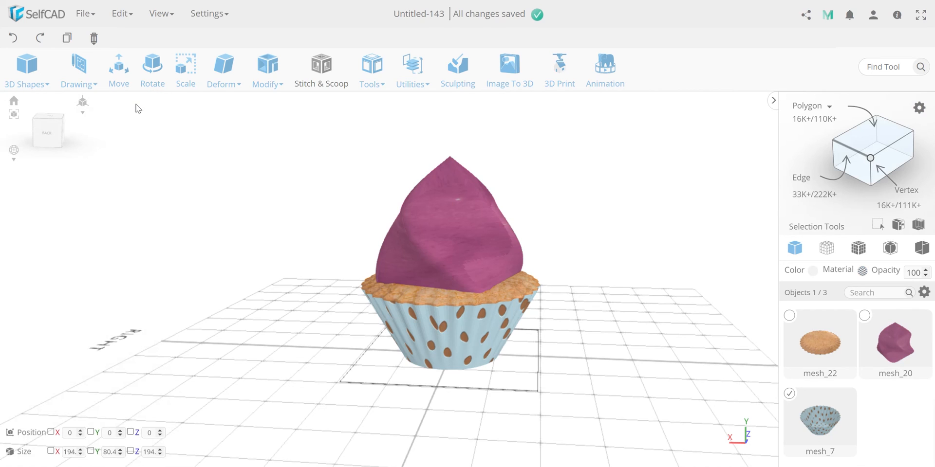
# Step: Give the frosting topping a bump map with the custom pink Depositphotos image, increase its scale and finalize the material
pyautogui.click(456, 273)
pyautogui.click(452, 334)
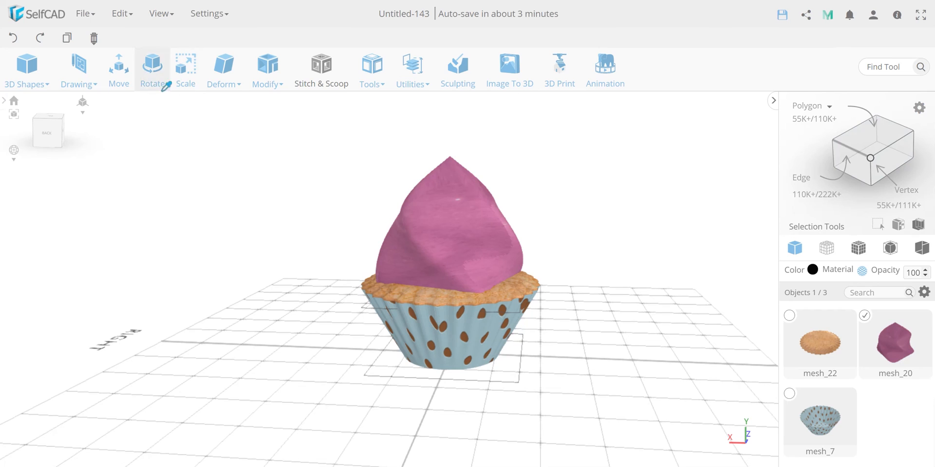
pyautogui.click(69, 131)
pyautogui.click(60, 186)
pyautogui.click(58, 231)
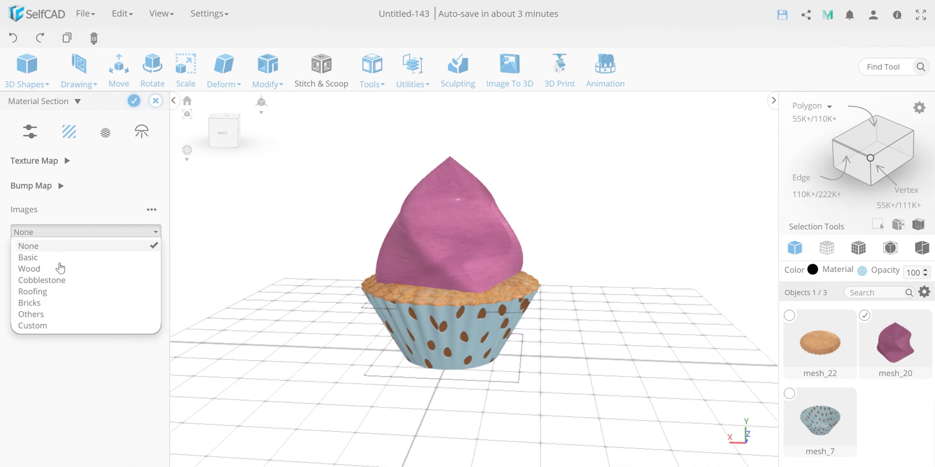
pyautogui.click(51, 326)
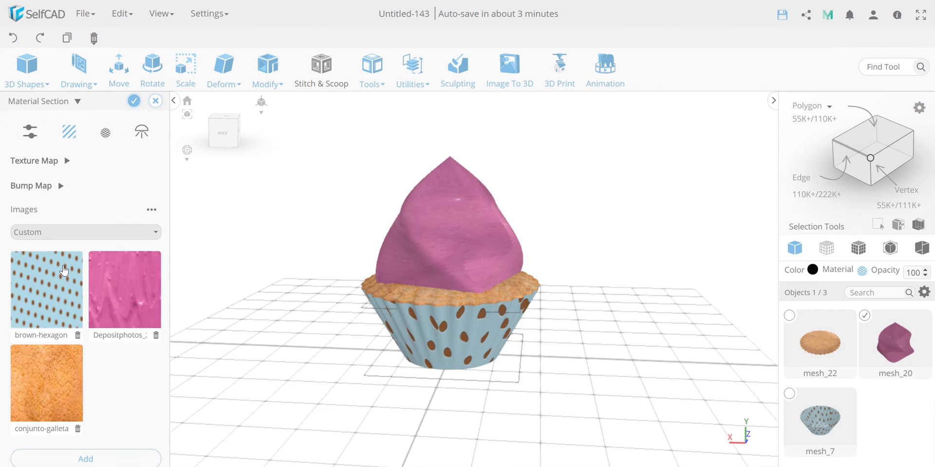
pyautogui.click(113, 287)
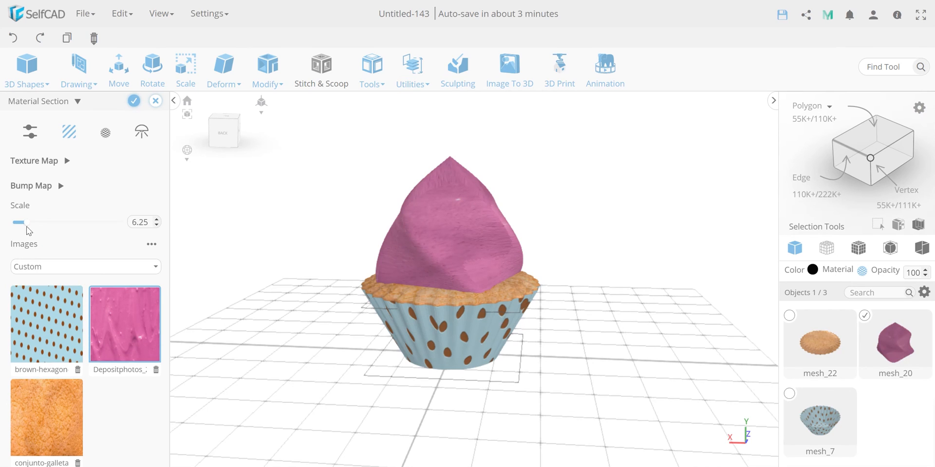
pyautogui.moveTo(27, 227); pyautogui.dragTo(47, 227)
pyautogui.click(134, 101)
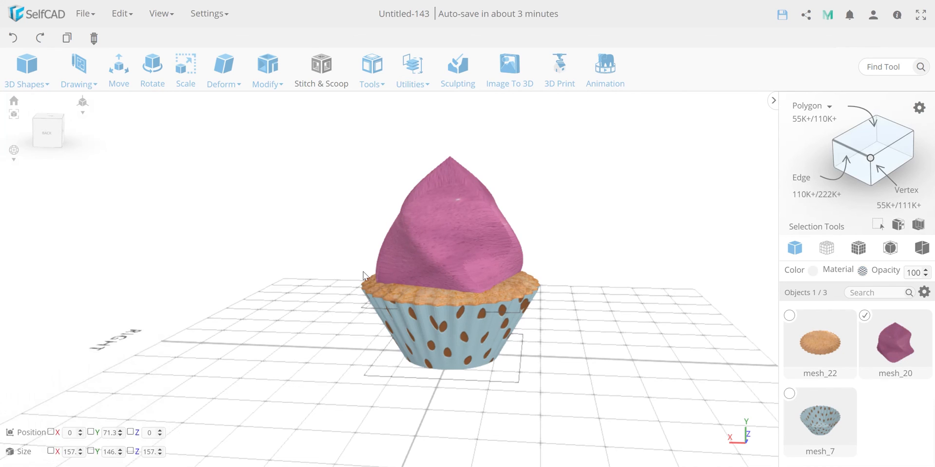
# Step: Give the rounded cake disc a bump map with the custom conjunto-galletas image at scale 13.25 and finalize the material
pyautogui.click(428, 255)
pyautogui.click(814, 323)
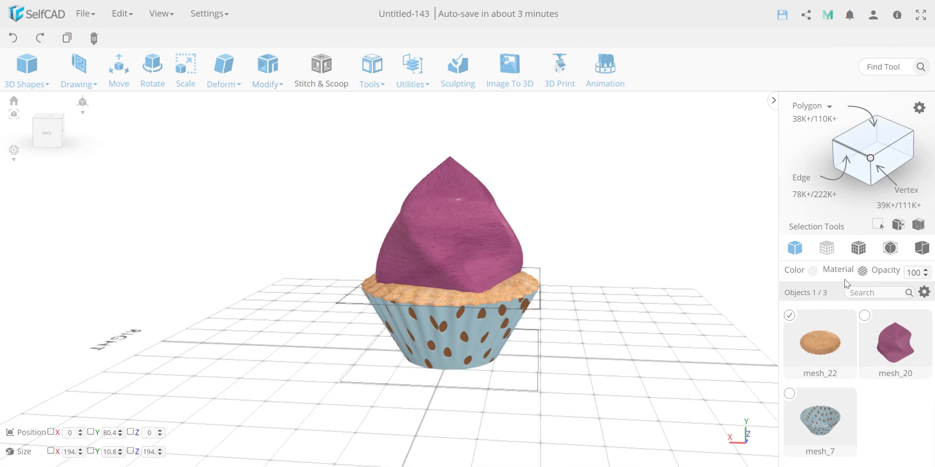
pyautogui.click(861, 271)
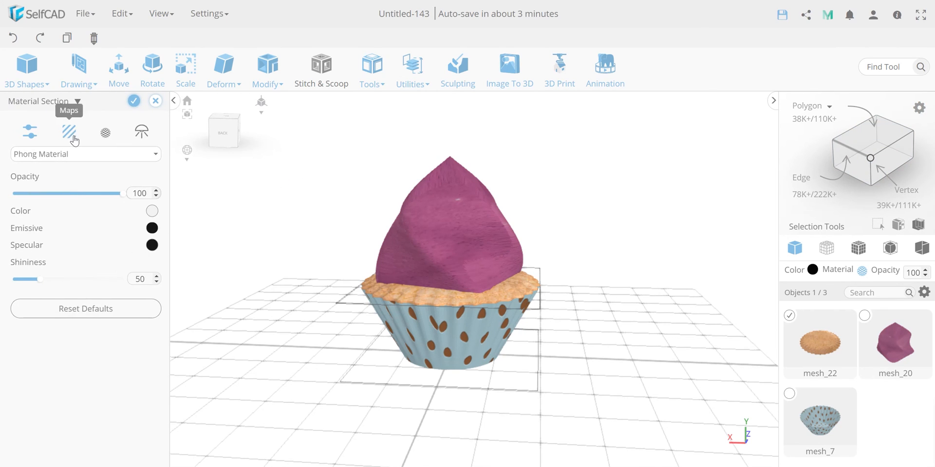
pyautogui.click(69, 132)
pyautogui.click(60, 187)
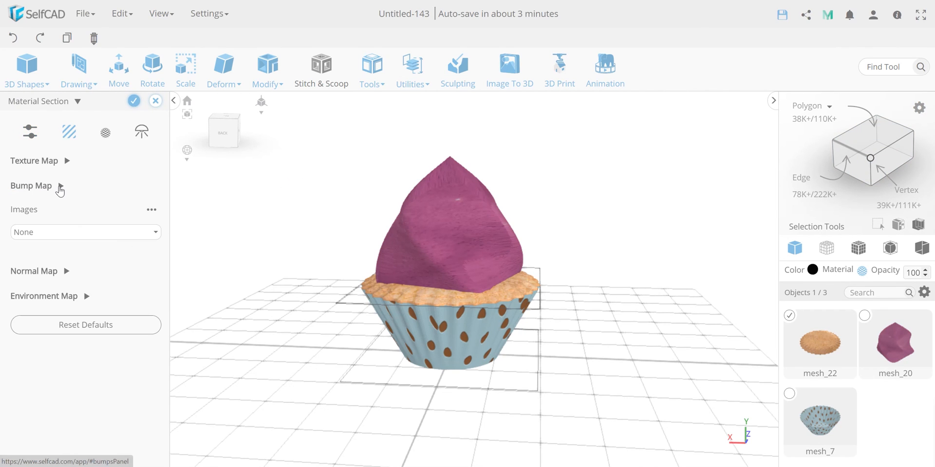
pyautogui.click(61, 234)
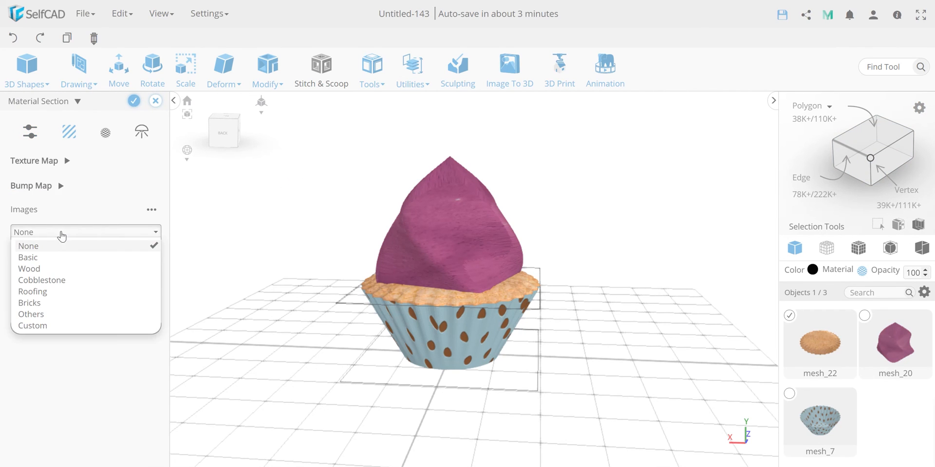
pyautogui.click(49, 327)
pyautogui.click(63, 372)
pyautogui.moveTo(15, 223); pyautogui.dragTo(27, 223)
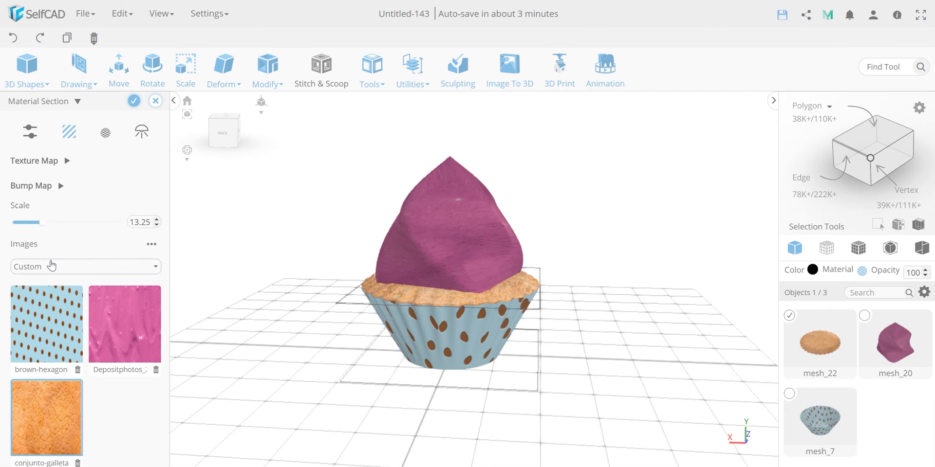
pyautogui.click(134, 101)
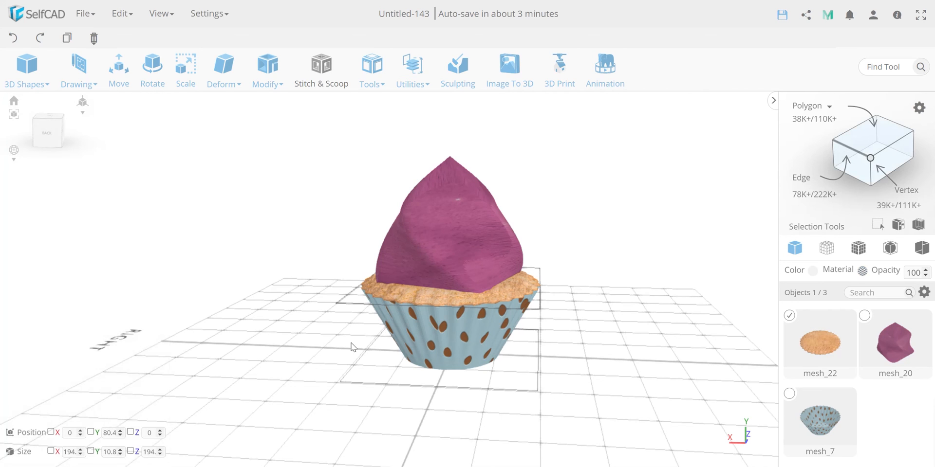
# Step: Select the cup, the cake disc and the frosting topping together
pyautogui.moveTo(428, 385); pyautogui.dragTo(397, 381)
pyautogui.scroll(-3, 397, 381)
pyautogui.moveTo(428, 411); pyautogui.dragTo(462, 400)
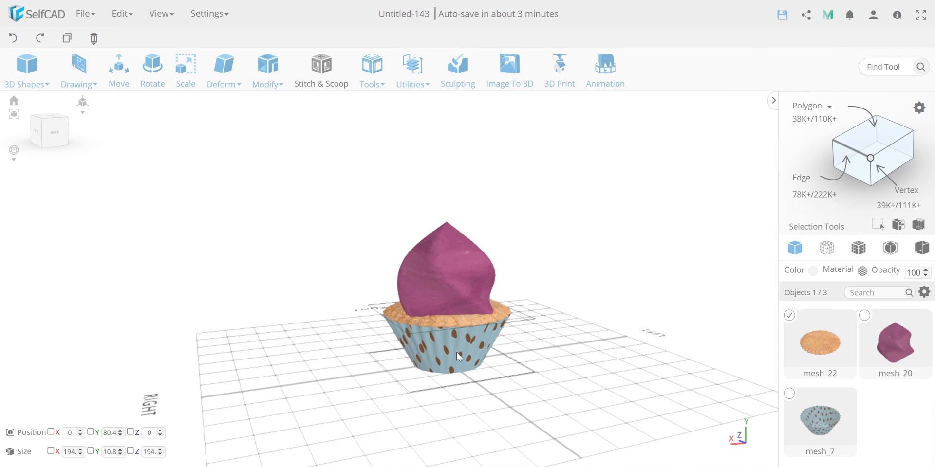
pyautogui.hotkey('ctrl', 'a')
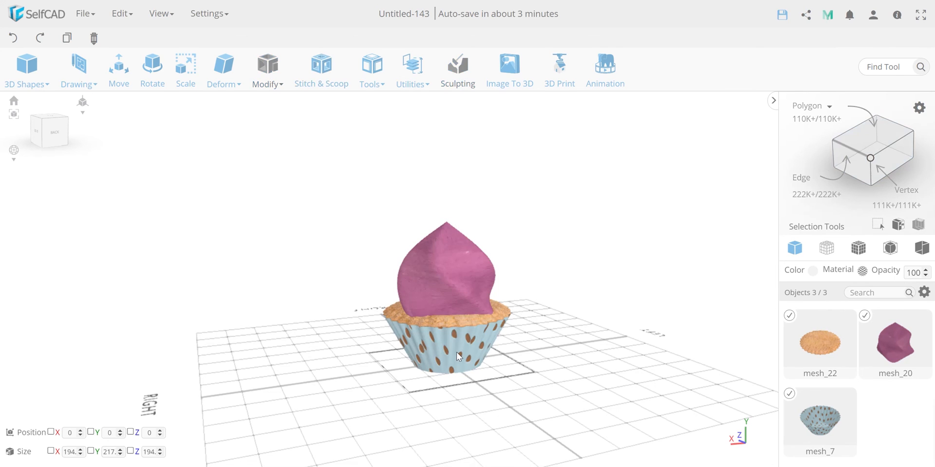
pyautogui.scroll(2, 504, 390)
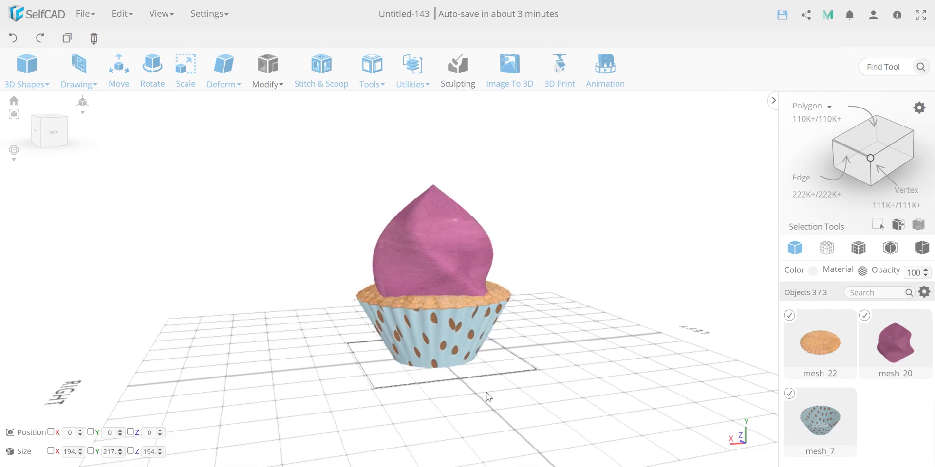